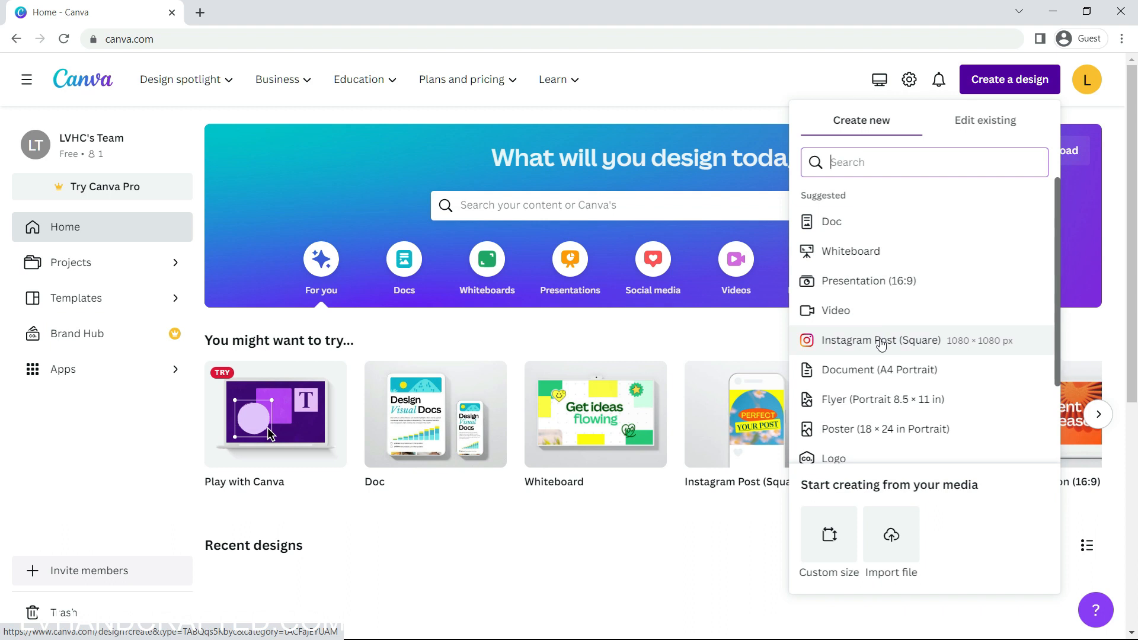
- Create a square Instagram post design, skip the introductory tour and title the design "How to Watermark Your Project Photo"
{"action": "left_click", "coordinate": [881, 341]}
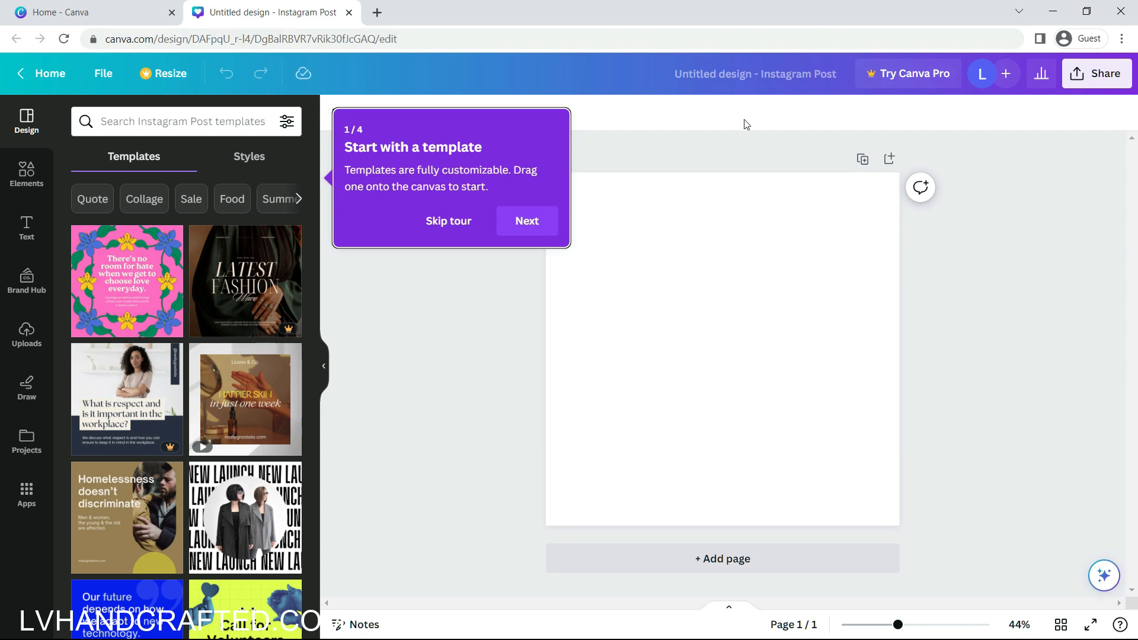
{"action": "left_click", "coordinate": [457, 220]}
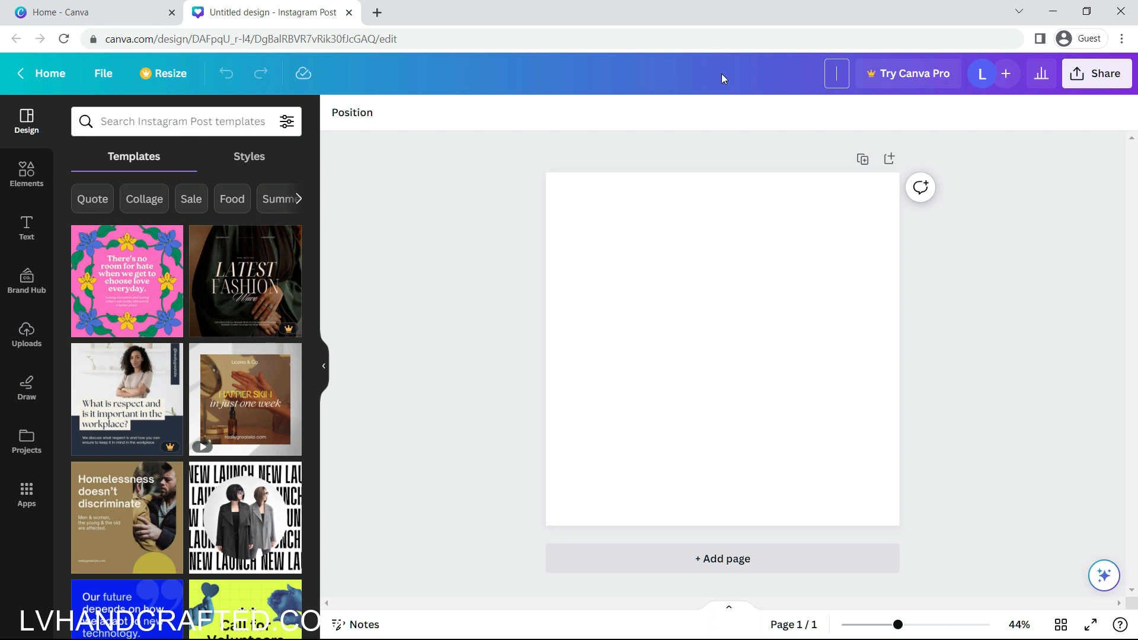
{"action": "type", "text": "How to Watermark Your Project Photo"}
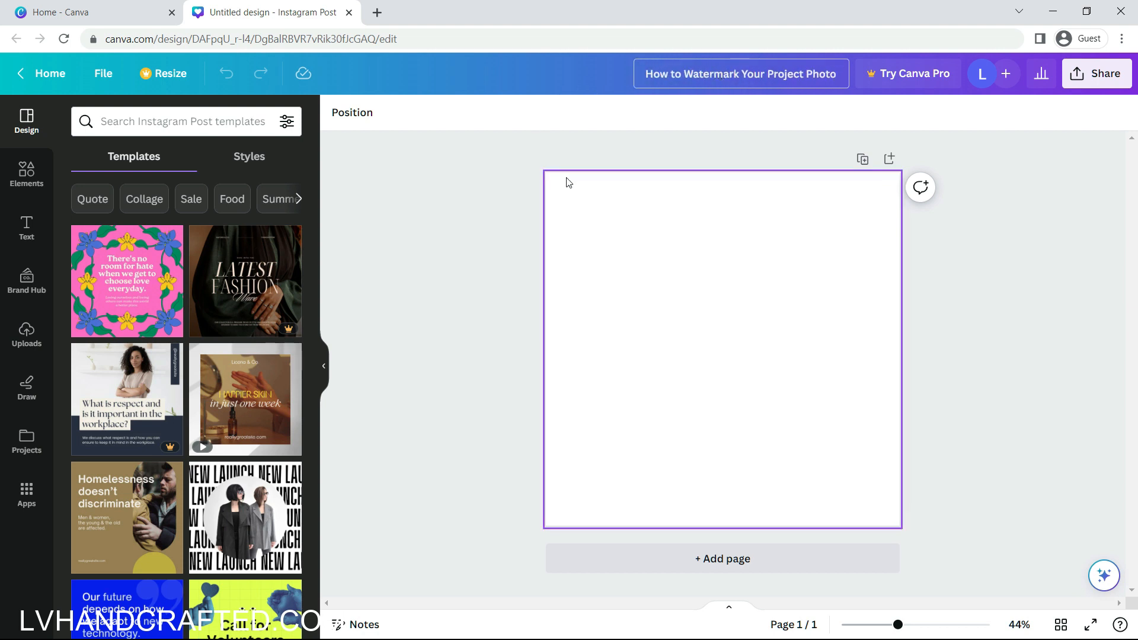
- Upload the Thank You card photo and the LV Handcrafted logo image to the design's uploads
{"action": "left_click", "coordinate": [26, 339]}
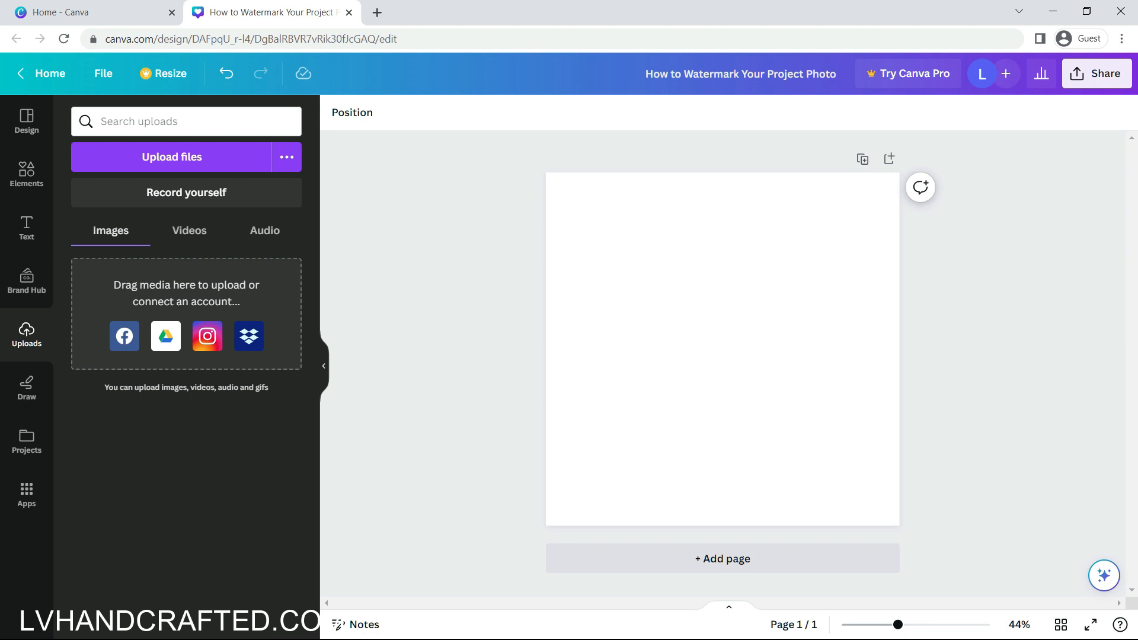
{"action": "left_click_drag", "start_coordinate": [0, 262], "coordinate": [209, 281]}
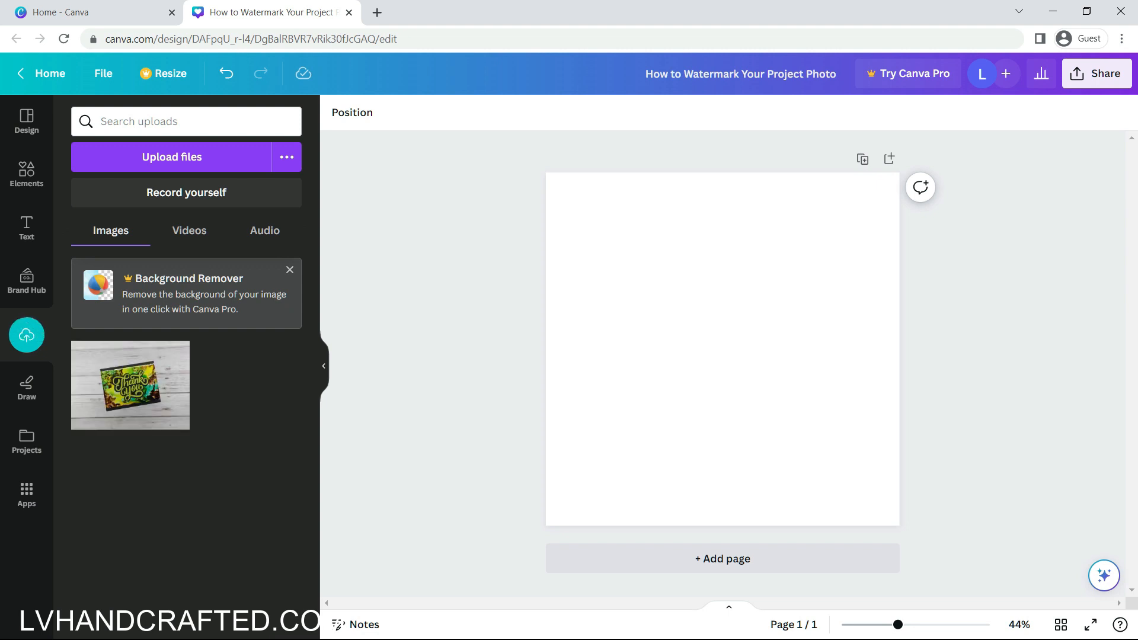
{"action": "left_click_drag", "start_coordinate": [1, 367], "coordinate": [223, 315]}
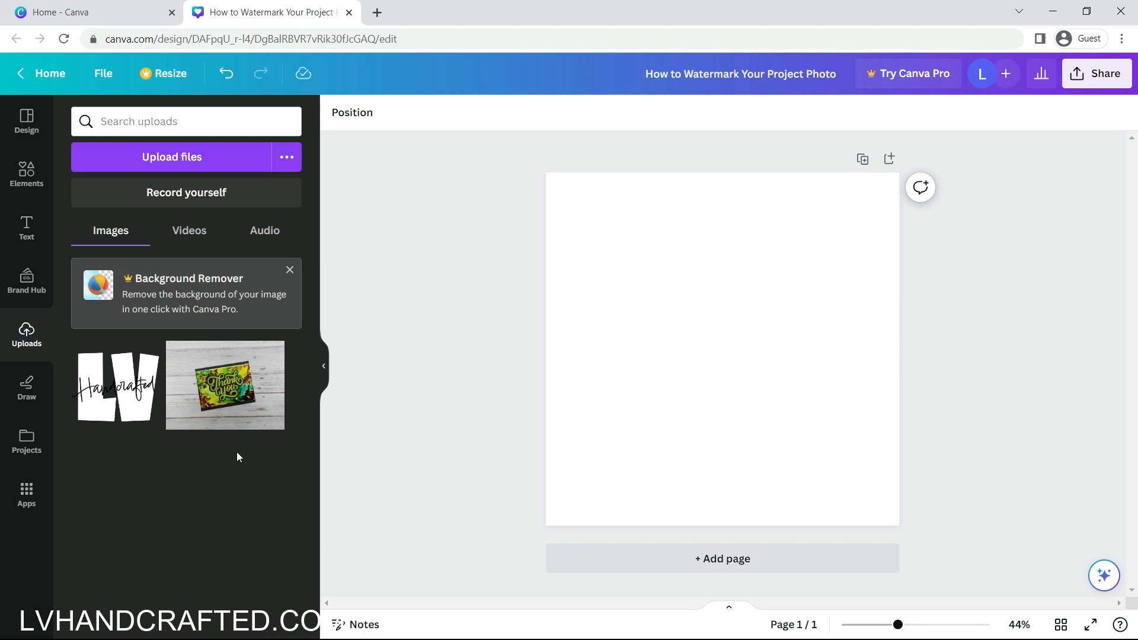
- Add the uploaded Thank You card photo to the page and set it as the page background
{"action": "left_click", "coordinate": [224, 388]}
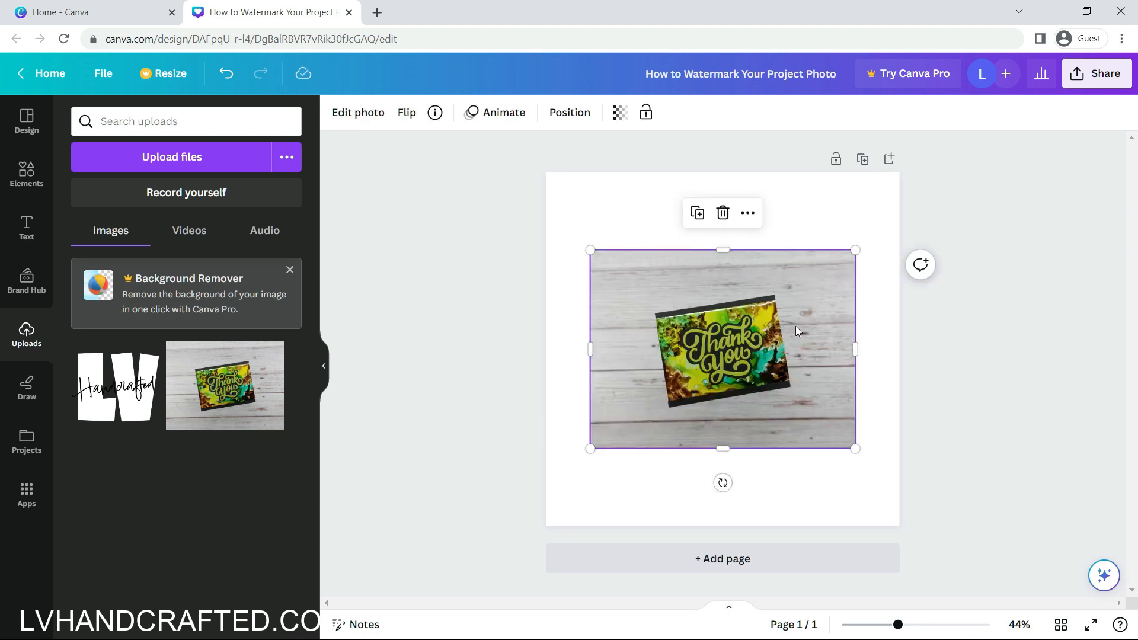
{"action": "right_click", "coordinate": [779, 317]}
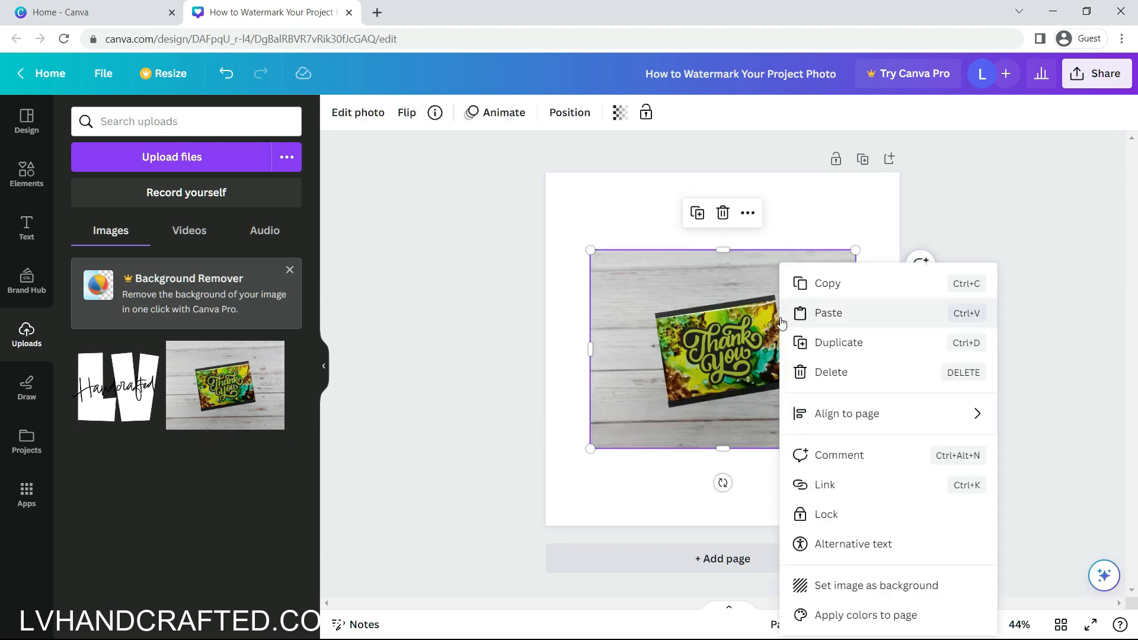
{"action": "left_click", "coordinate": [885, 587]}
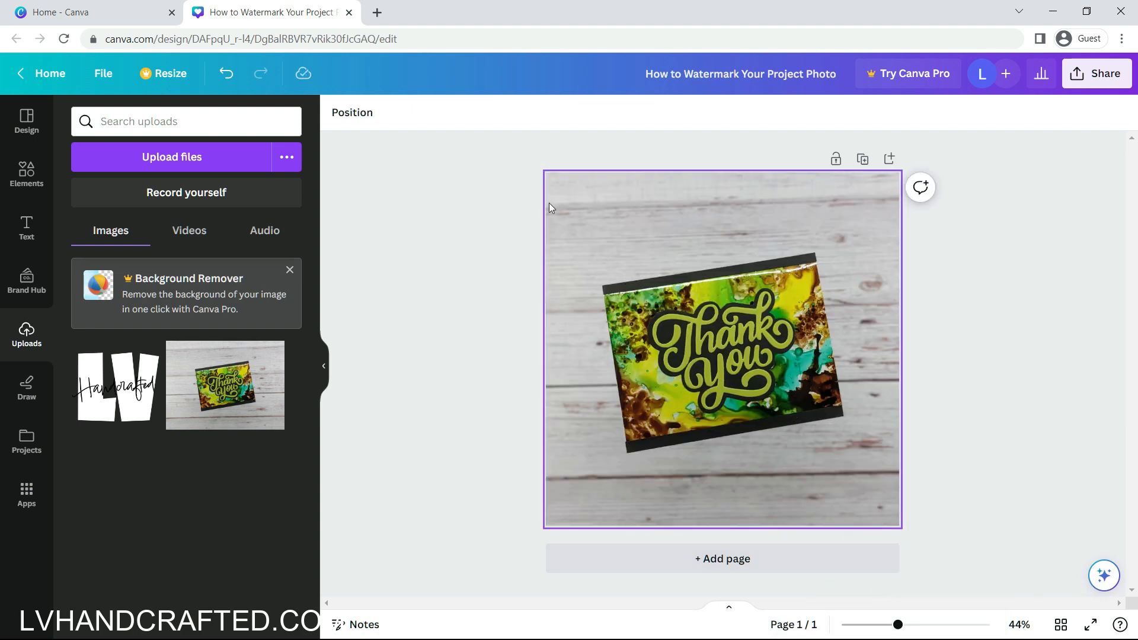
- Enlarge the background photo within its crop beyond the page edges so the card fills more of the square
{"action": "left_click", "coordinate": [609, 236]}
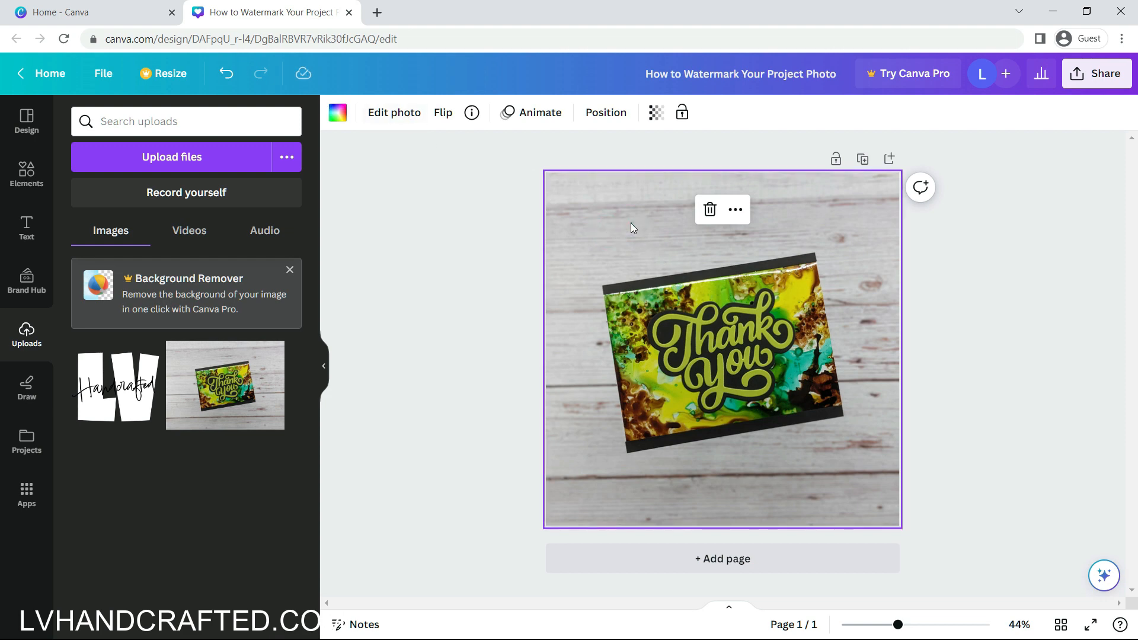
{"action": "left_click", "coordinate": [403, 119]}
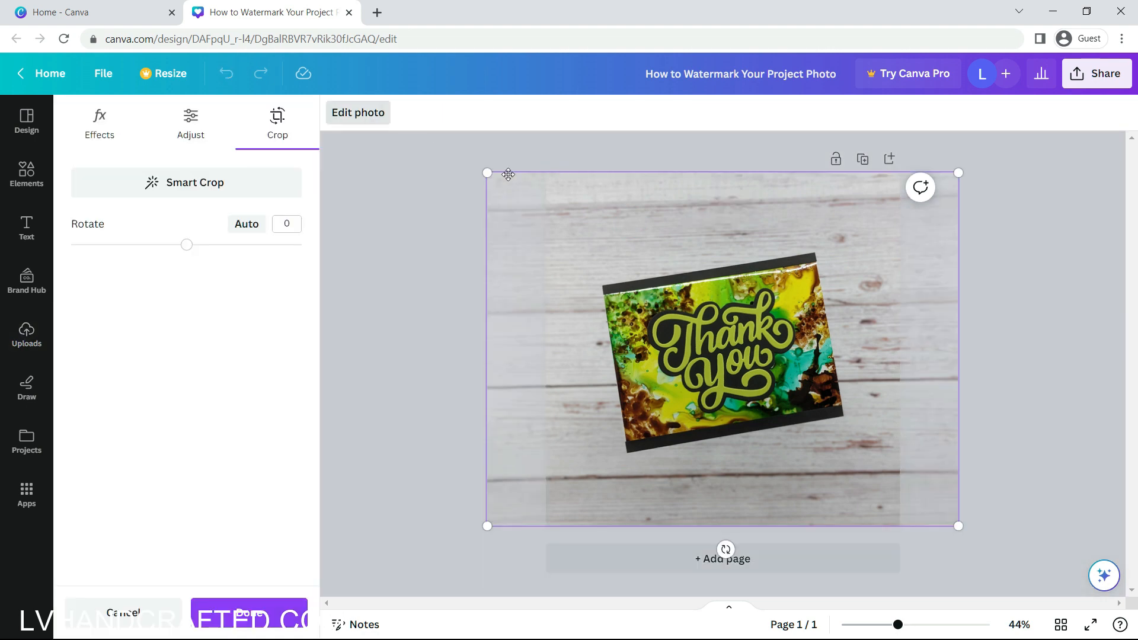
{"action": "left_click_drag", "start_coordinate": [487, 172], "coordinate": [423, 125]}
{"action": "left_click_drag", "start_coordinate": [958, 526], "coordinate": [1023, 578]}
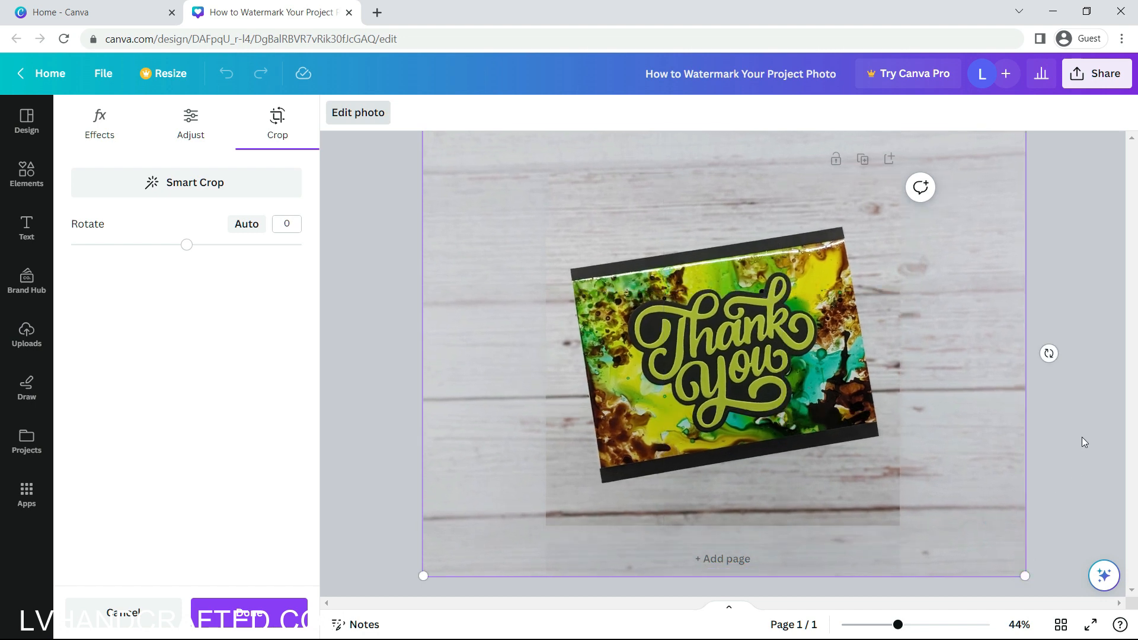
- Apply the crop and set the background photo's brightness to 52
{"action": "left_click", "coordinate": [191, 123]}
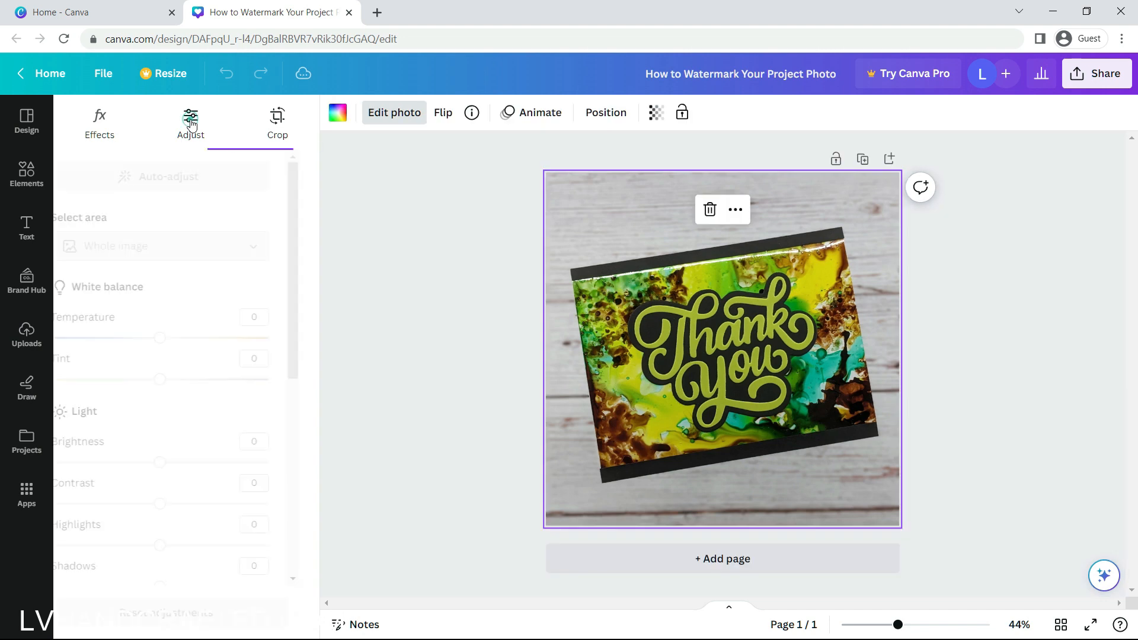
{"action": "left_click", "coordinate": [217, 463]}
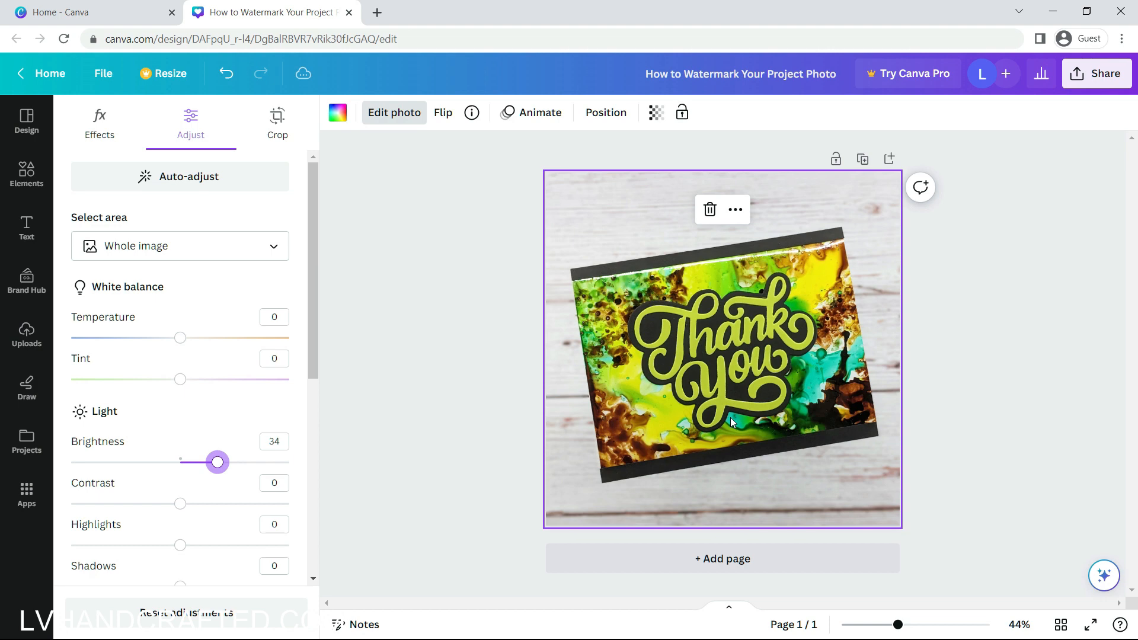
{"action": "left_click", "coordinate": [237, 463]}
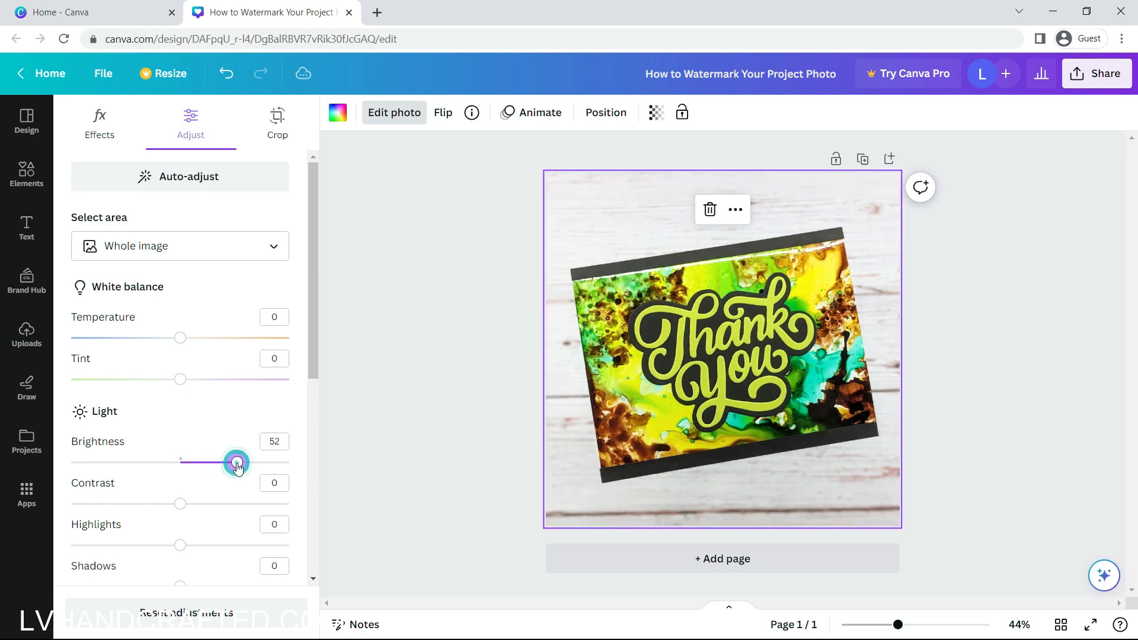
- Rotate the background photo by 1.1 degrees within its crop to straighten the wood planks, and apply it
{"action": "double_click", "coordinate": [838, 489]}
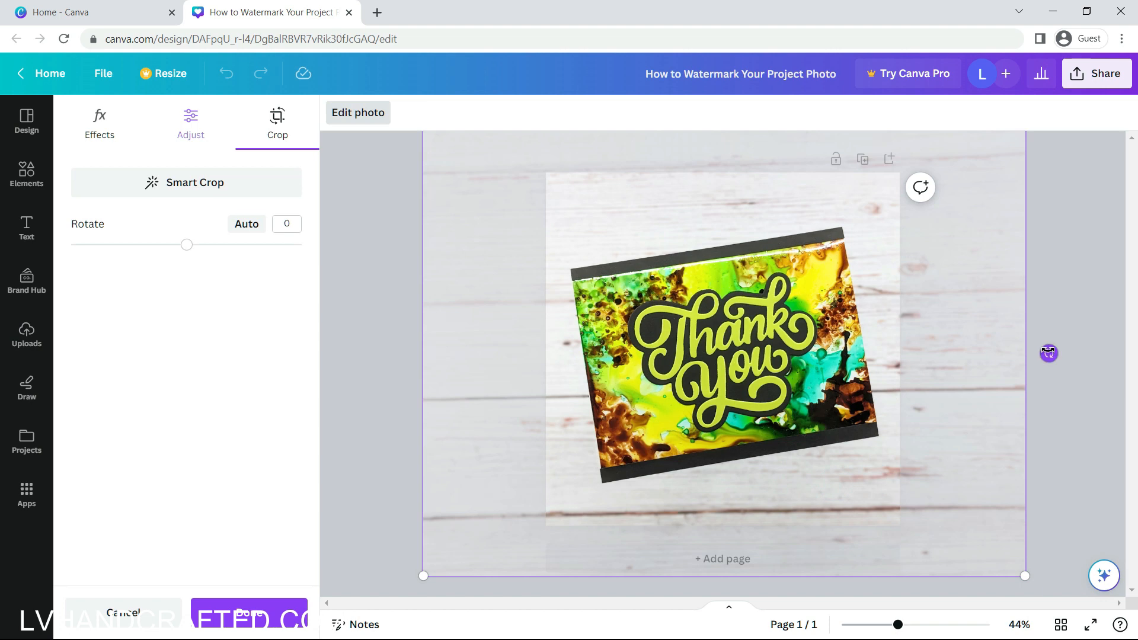
{"action": "left_click_drag", "start_coordinate": [1049, 353], "coordinate": [1056, 358]}
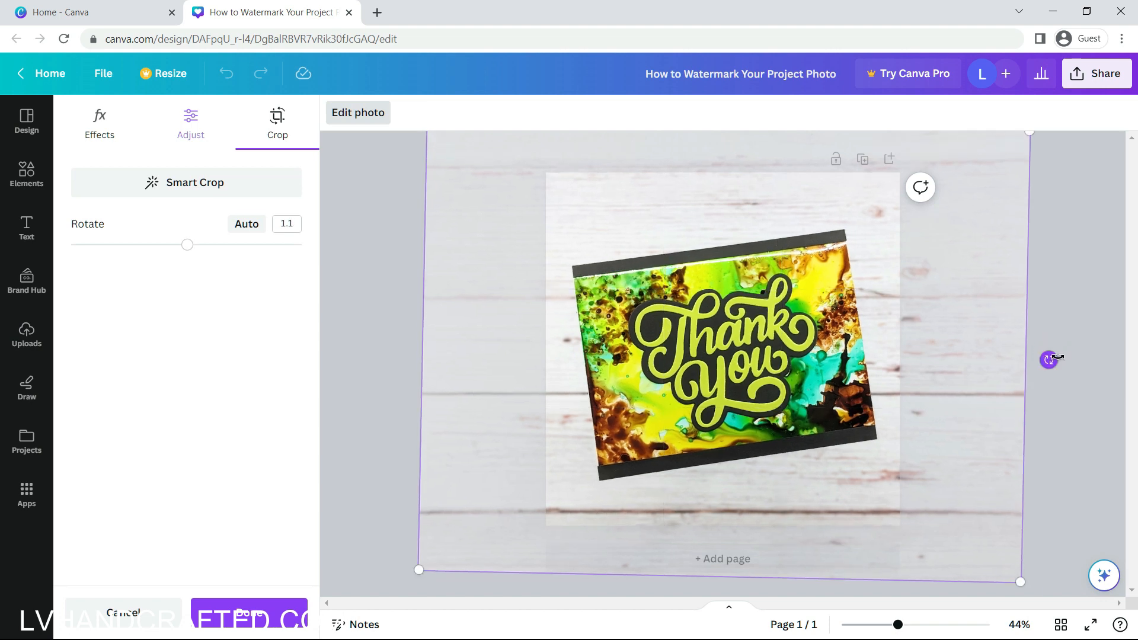
{"action": "left_click", "coordinate": [1087, 471]}
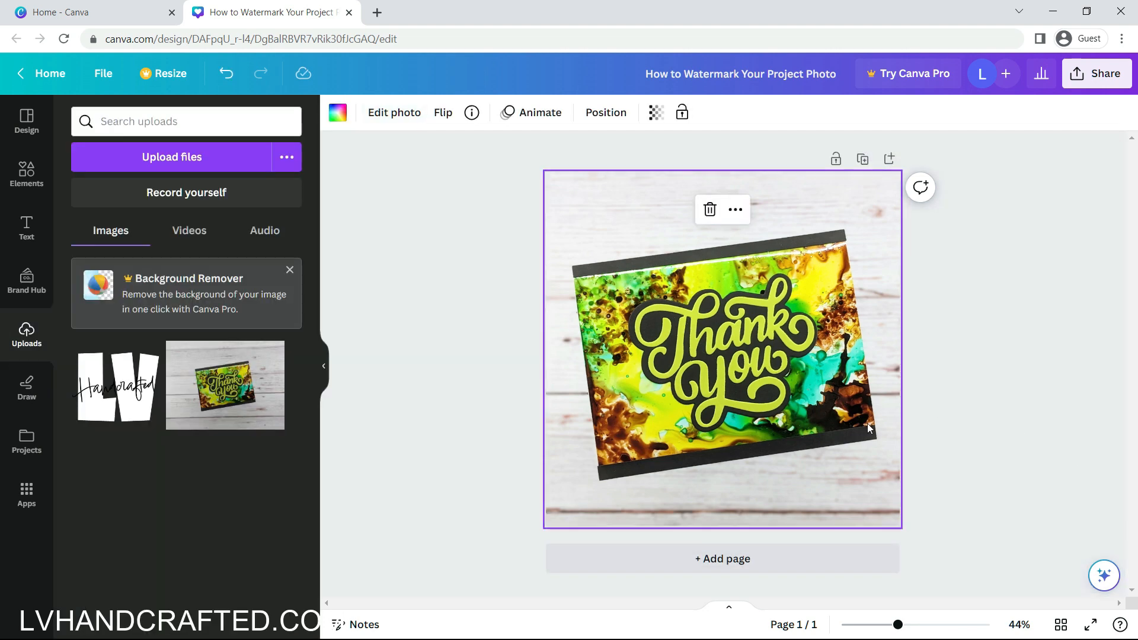
- Add the LV Handcrafted logo to the page, shrink it and place it near the photo's lower right corner
{"action": "left_click", "coordinate": [114, 396]}
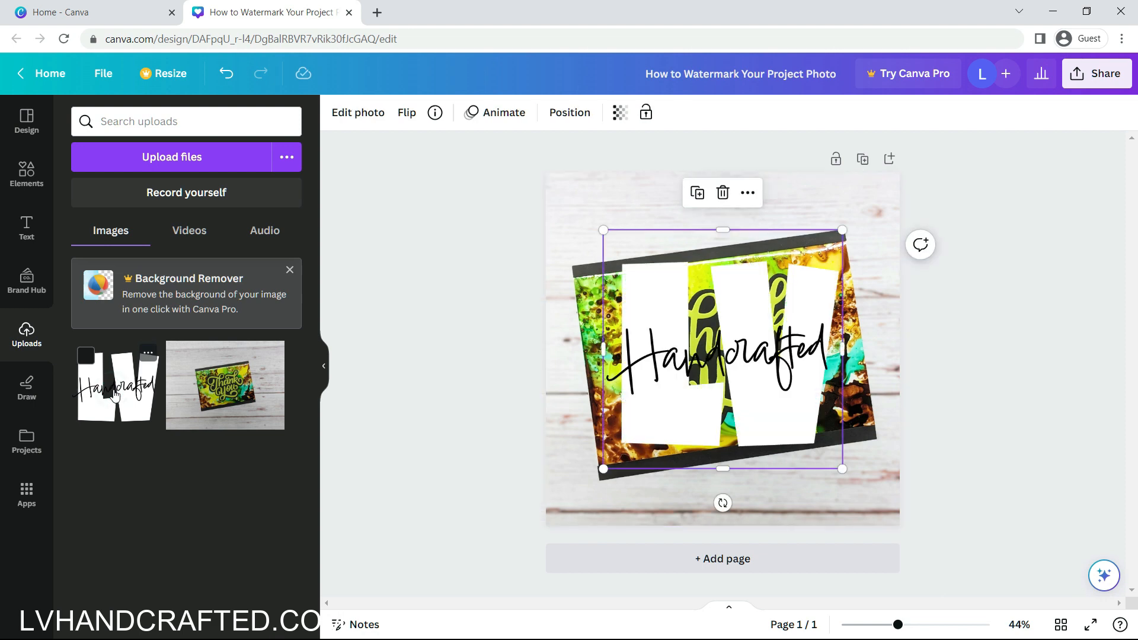
{"action": "left_click_drag", "start_coordinate": [842, 466], "coordinate": [857, 483]}
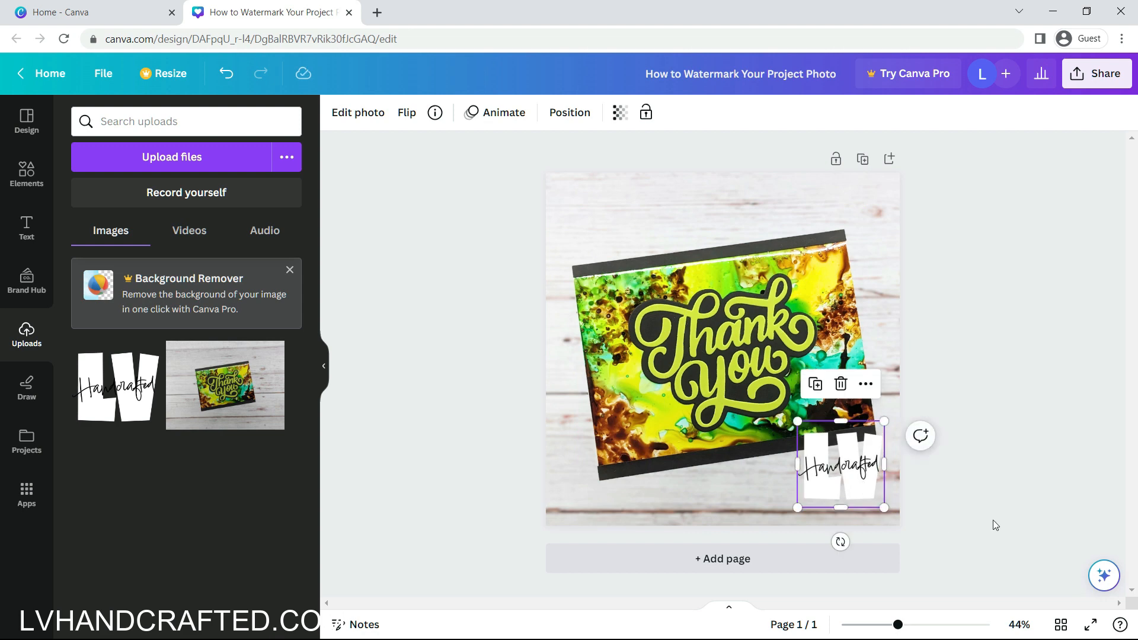
- Look through the image adjustments and effects available for the logo to find a transparency setting
{"action": "left_click", "coordinate": [354, 121]}
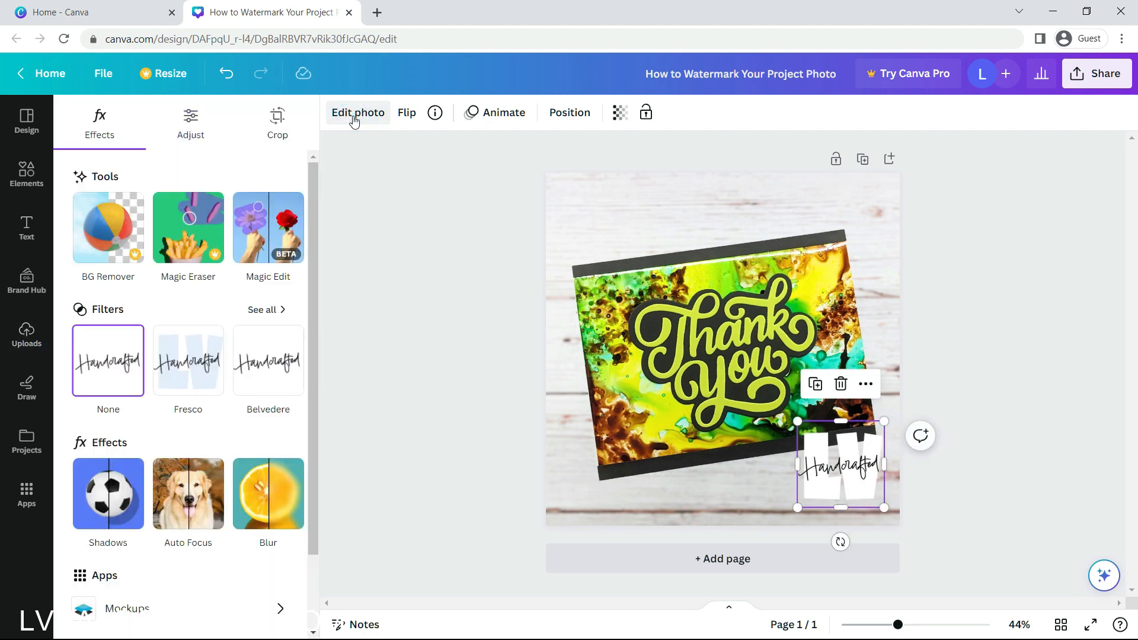
{"action": "left_click", "coordinate": [190, 139]}
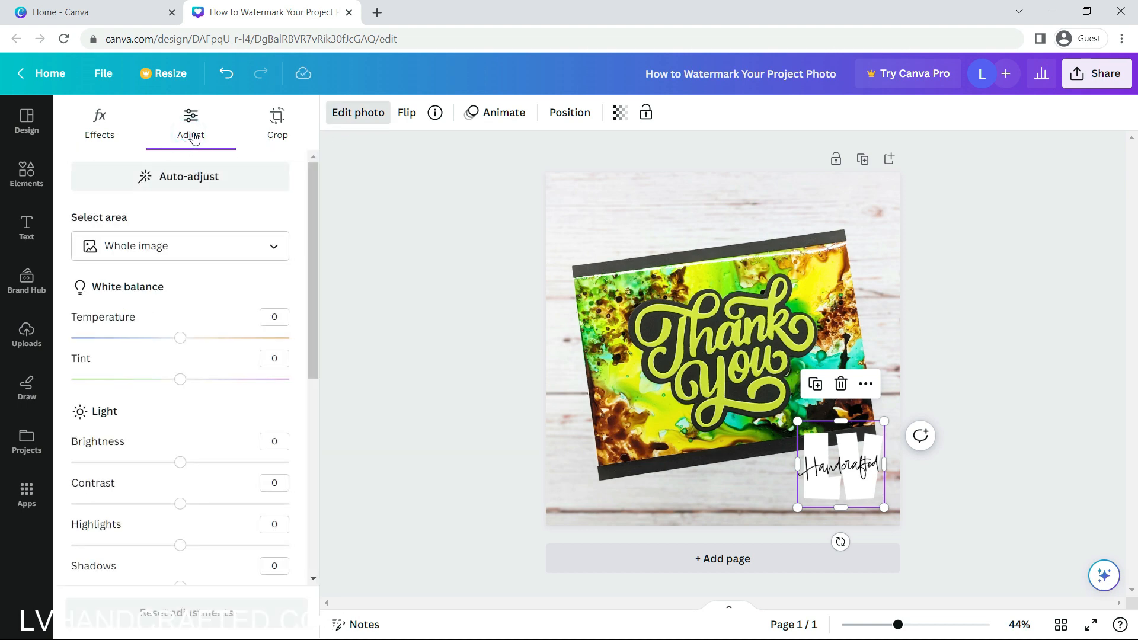
{"action": "scroll", "coordinate": [195, 428], "scroll_direction": "down", "scroll_amount": 6}
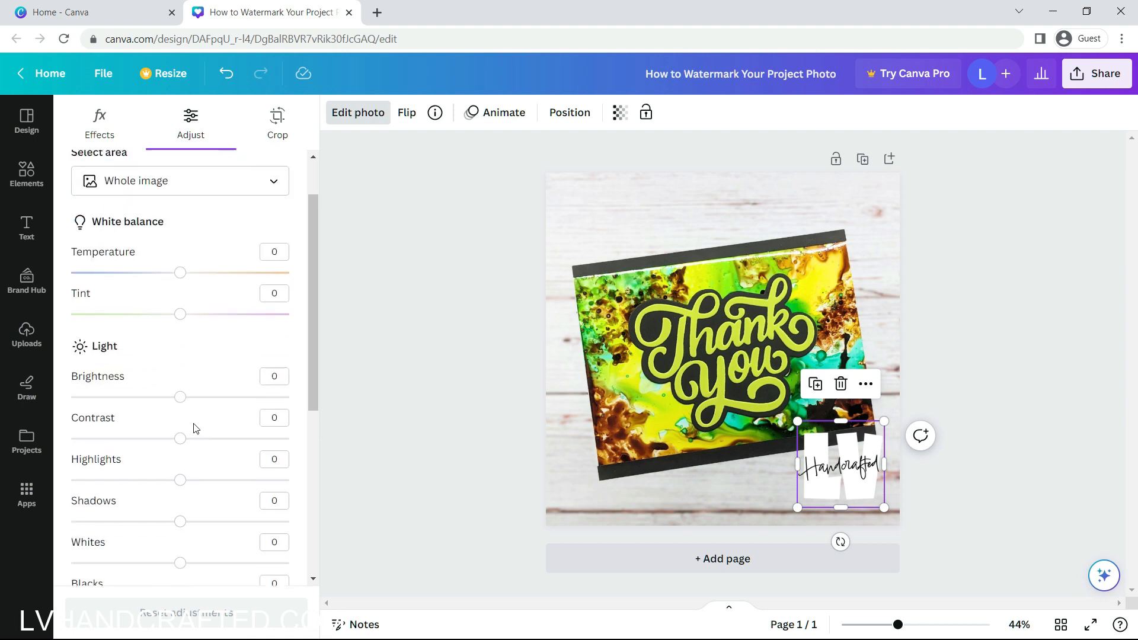
{"action": "scroll", "coordinate": [195, 428], "scroll_direction": "up", "scroll_amount": 6}
{"action": "scroll", "coordinate": [196, 428], "scroll_direction": "up", "scroll_amount": 1}
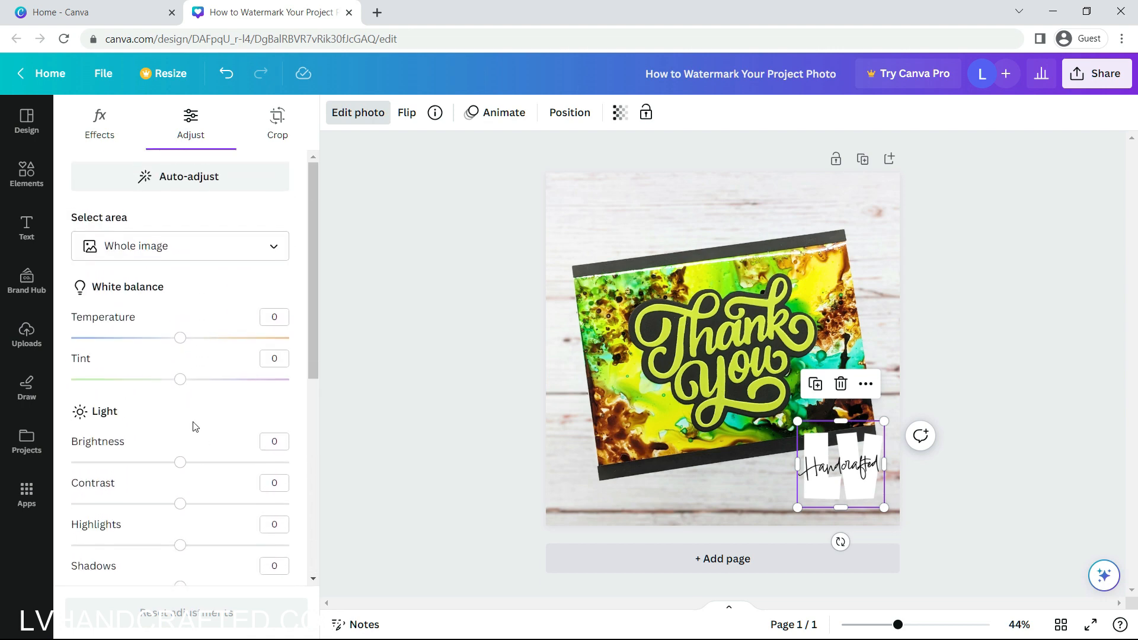
{"action": "left_click", "coordinate": [101, 129]}
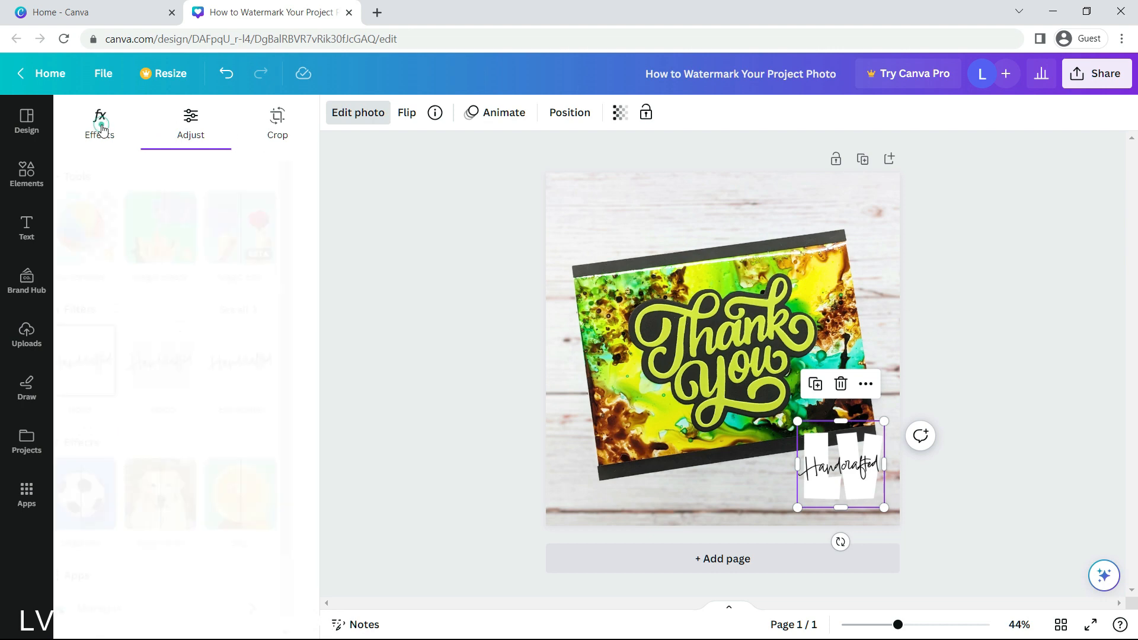
{"action": "scroll", "coordinate": [191, 364], "scroll_direction": "down", "scroll_amount": 2}
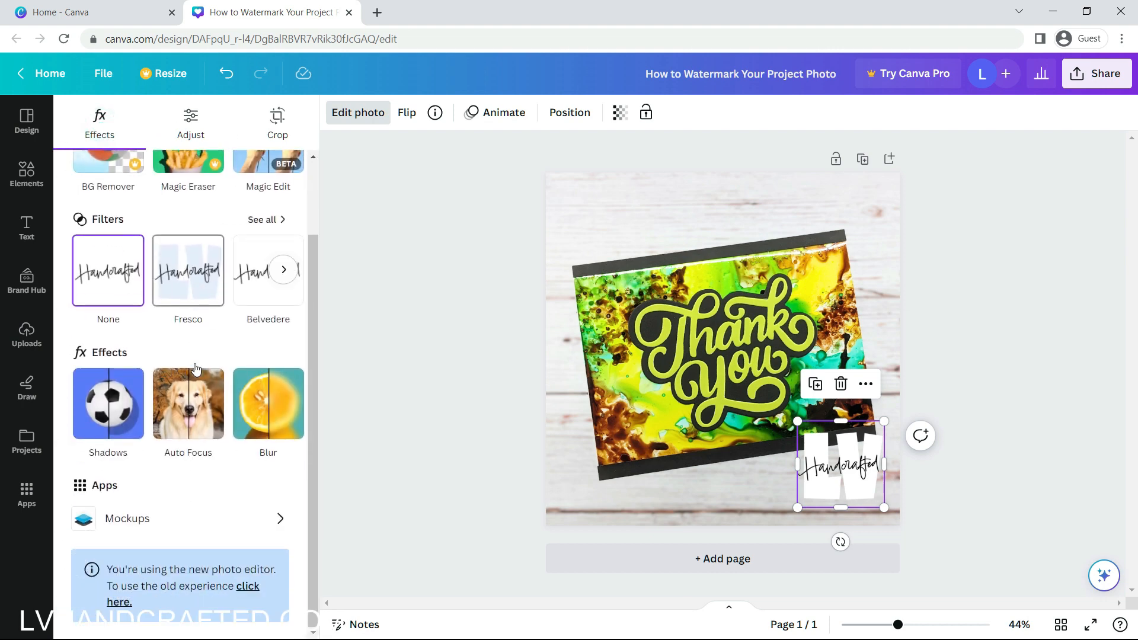
{"action": "scroll", "coordinate": [196, 369], "scroll_direction": "up", "scroll_amount": 2}
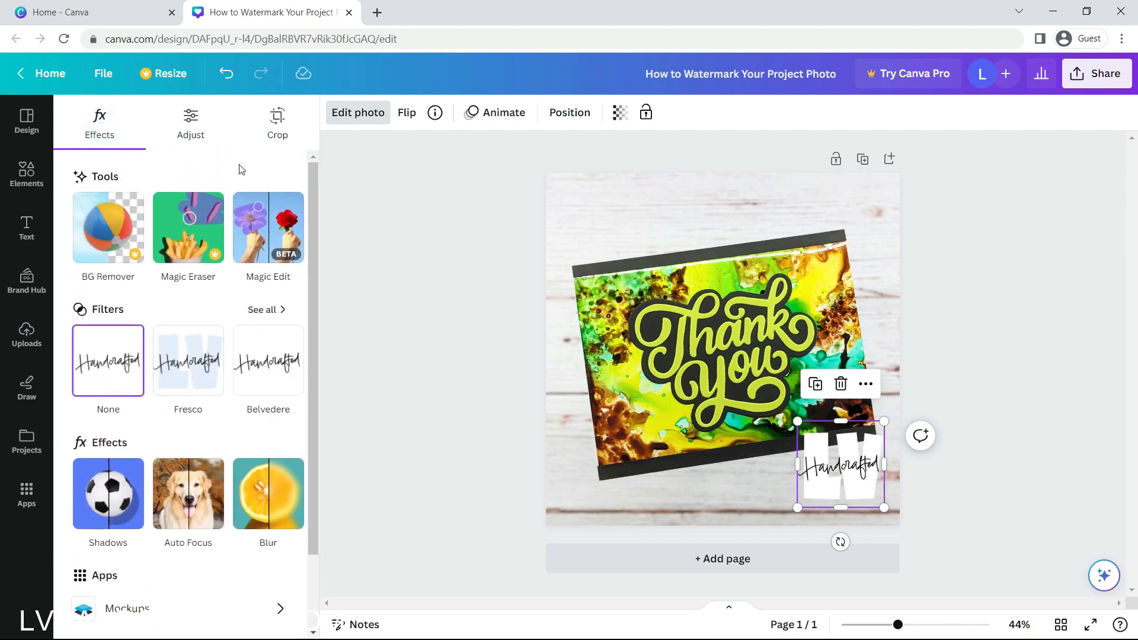
- Try making the logo strongly see-through and moving it over the lower left part of the card
{"action": "left_click", "coordinate": [620, 114]}
{"action": "left_click_drag", "start_coordinate": [623, 181], "coordinate": [575, 181]}
{"action": "left_click_drag", "start_coordinate": [817, 487], "coordinate": [637, 423]}
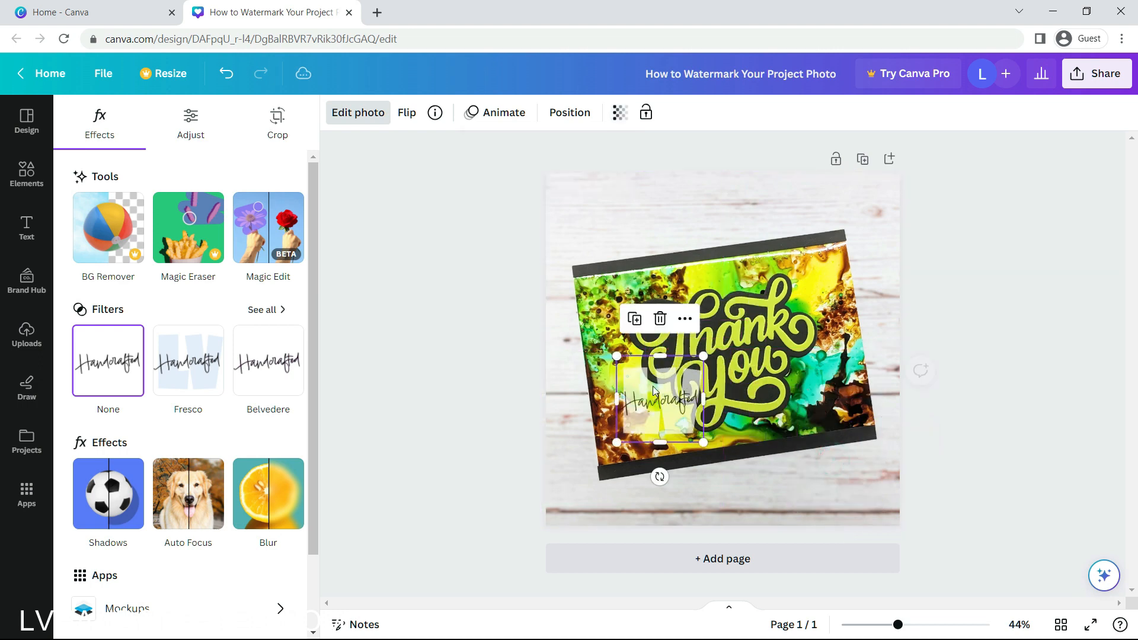
- Make the logo more opaque but still slightly see-through, place it over the card's lower right corner and deselect it
{"action": "left_click", "coordinate": [622, 114]}
{"action": "left_click_drag", "start_coordinate": [575, 173], "coordinate": [603, 173]}
{"action": "left_click_drag", "start_coordinate": [680, 410], "coordinate": [865, 466]}
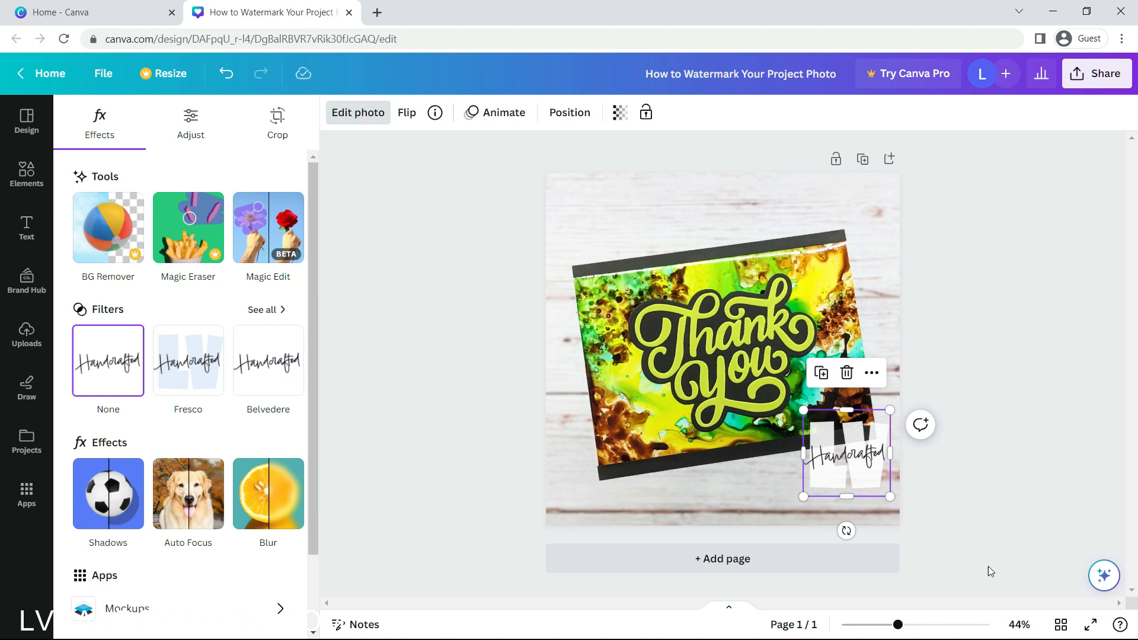
{"action": "left_click", "coordinate": [969, 494]}
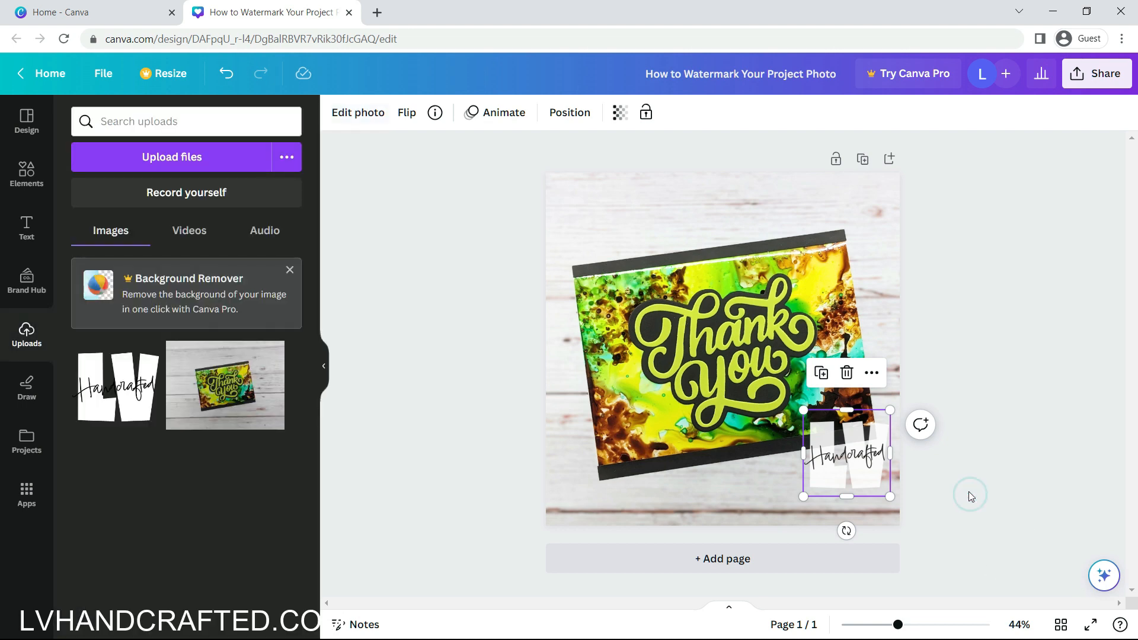
{"action": "left_click", "coordinate": [987, 487]}
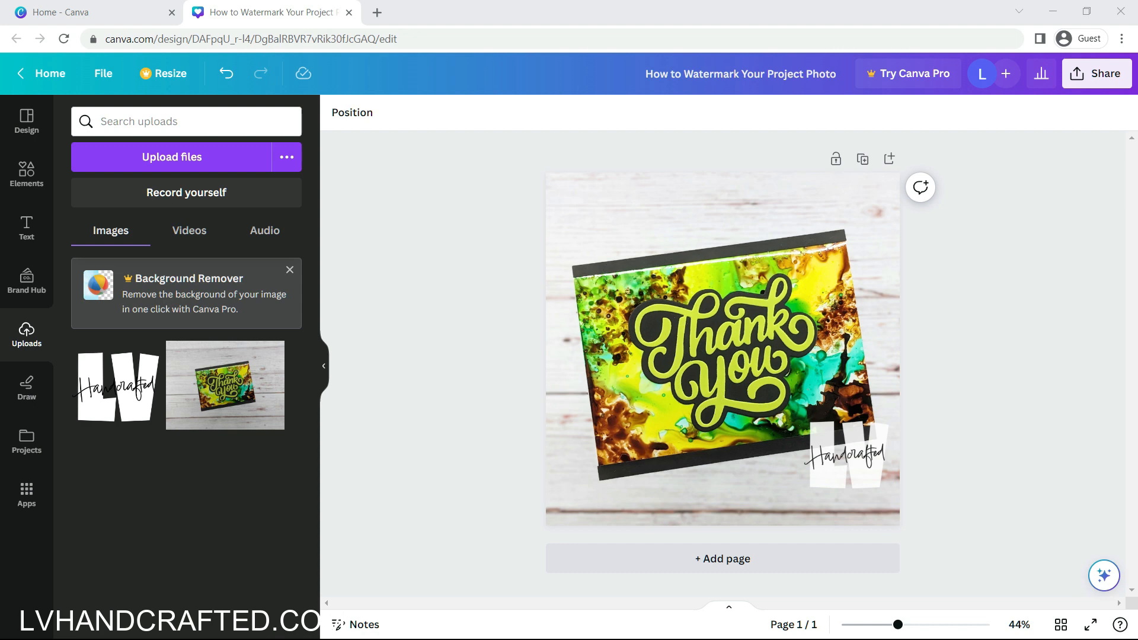
- Upload the second, close-up photo of the Thank You card
{"action": "left_click_drag", "start_coordinate": [1, 355], "coordinate": [202, 451]}
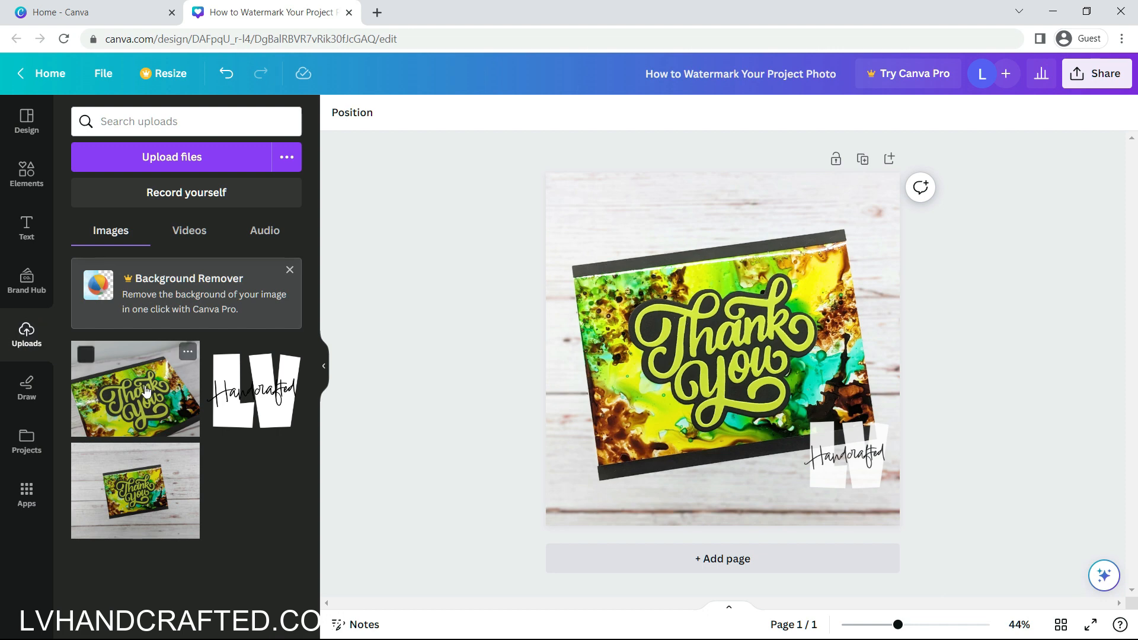
{"action": "left_click_drag", "start_coordinate": [141, 396], "coordinate": [116, 401]}
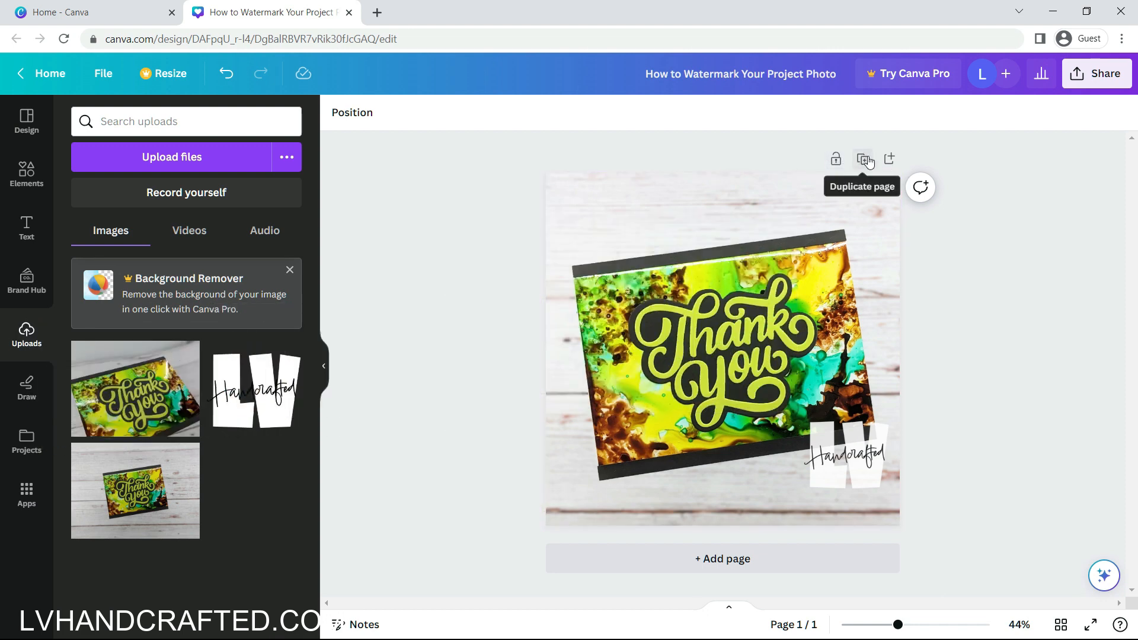
- Duplicate the watermarked page as page 2 and check the copy
{"action": "left_click", "coordinate": [862, 159]}
{"action": "scroll", "coordinate": [655, 336], "scroll_direction": "up", "scroll_amount": 6}
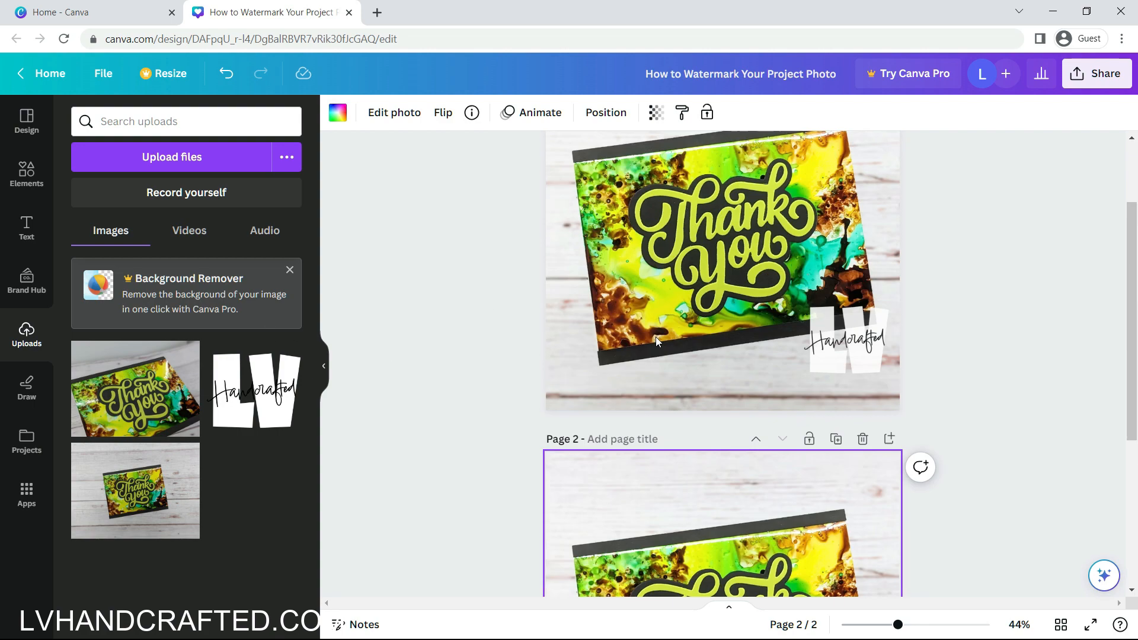
{"action": "scroll", "coordinate": [655, 337], "scroll_direction": "down", "scroll_amount": 3}
{"action": "scroll", "coordinate": [656, 337], "scroll_direction": "up", "scroll_amount": 5}
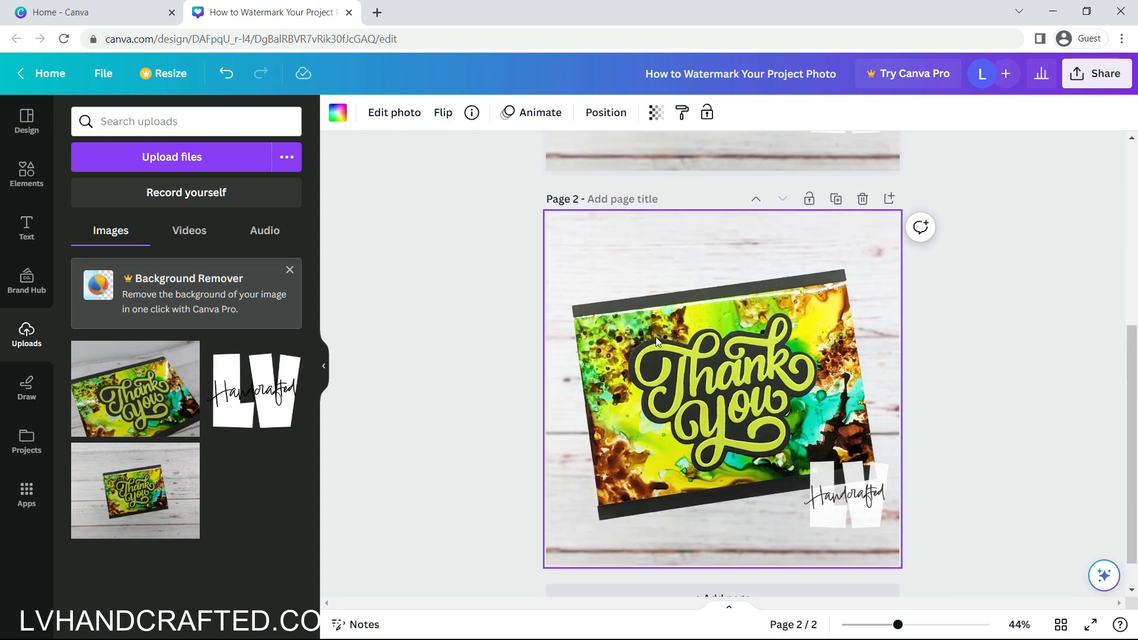
- Replace the photo on page 1 with the uploaded close-up of the card and open the photo adjustments
{"action": "left_click_drag", "start_coordinate": [135, 393], "coordinate": [563, 339]}
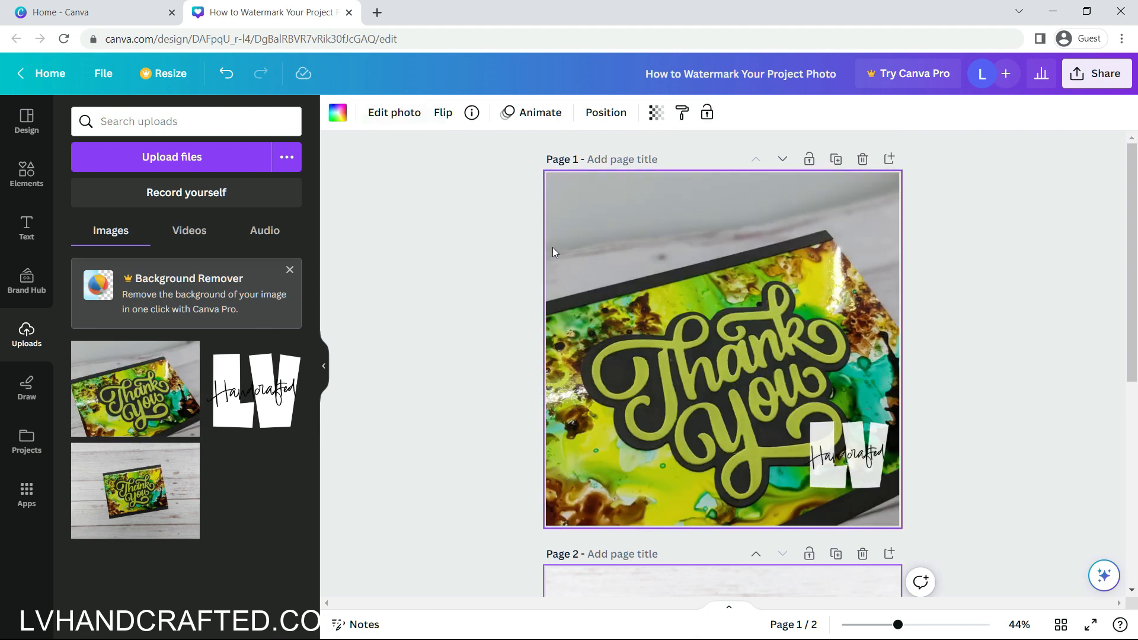
{"action": "left_click", "coordinate": [398, 114]}
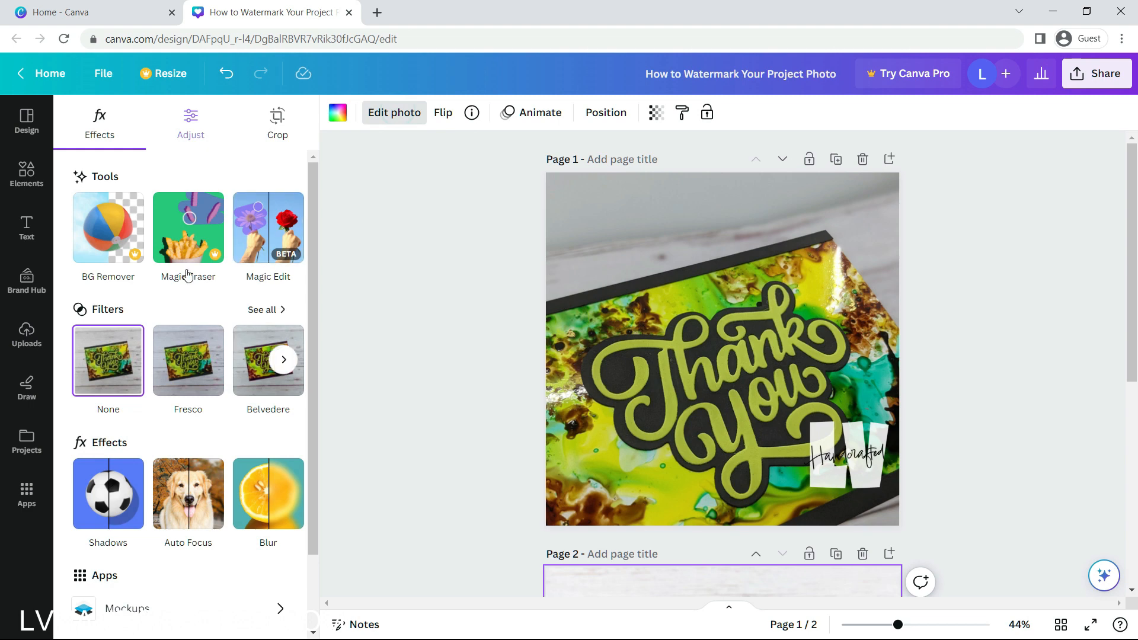
{"action": "left_click", "coordinate": [186, 134]}
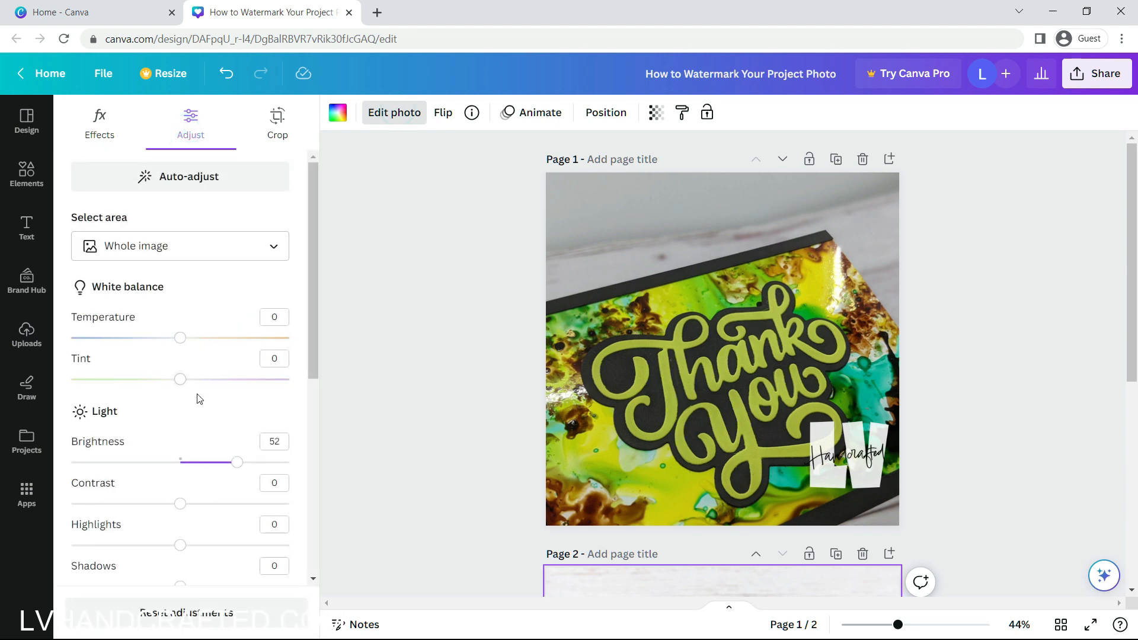
{"action": "mouse_move", "coordinate": [244, 470]}
{"action": "left_mouse_down"}
{"action": "mouse_move", "coordinate": [278, 465]}
{"action": "mouse_move", "coordinate": [228, 466]}
{"action": "left_mouse_up"}
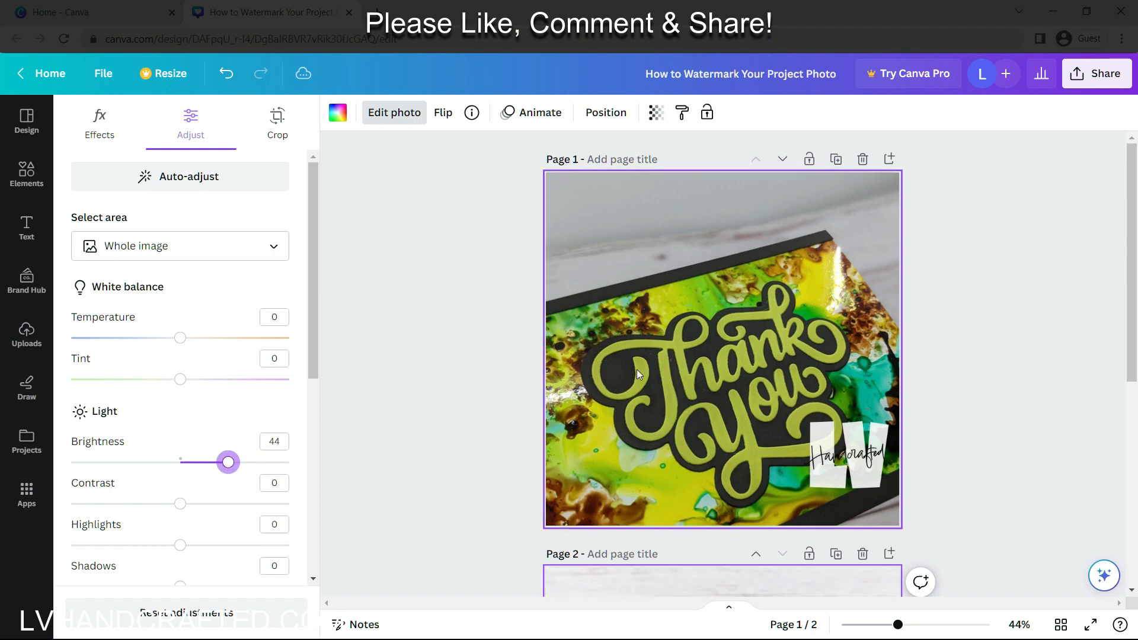
{"action": "scroll", "coordinate": [633, 378], "scroll_direction": "down", "scroll_amount": 6}
{"action": "scroll", "coordinate": [634, 378], "scroll_direction": "up", "scroll_amount": 6}
{"action": "key", "text": "ctrl+z"}
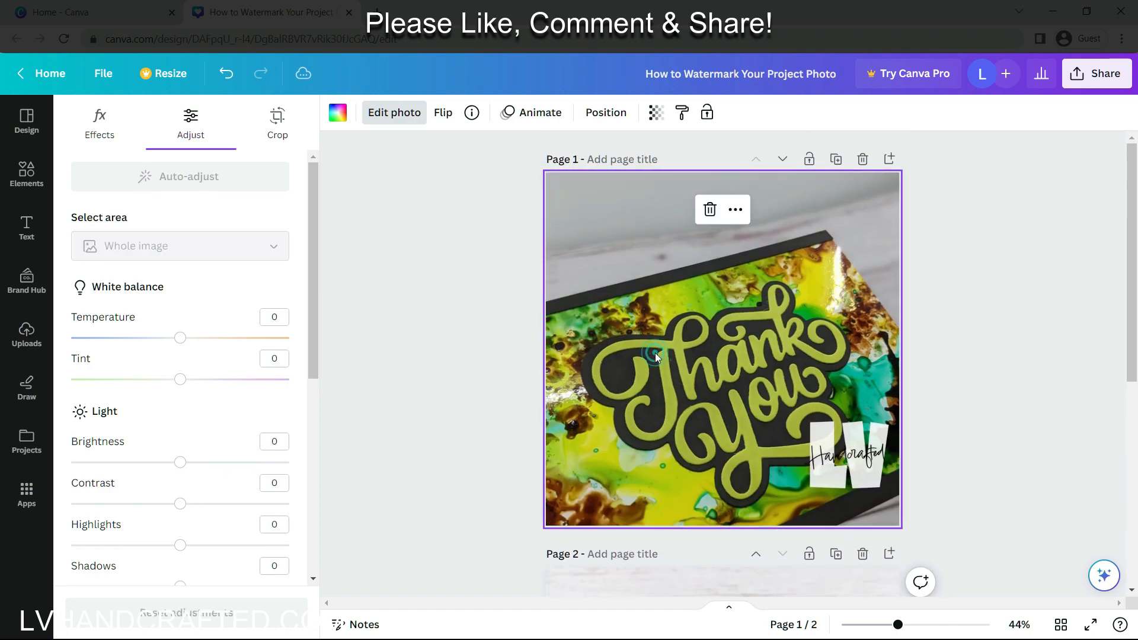
- Set the page 1 photo's brightness to 29, and enlarge and rotate it by 8 degrees within its crop frame
{"action": "left_click_drag", "start_coordinate": [196, 469], "coordinate": [211, 463]}
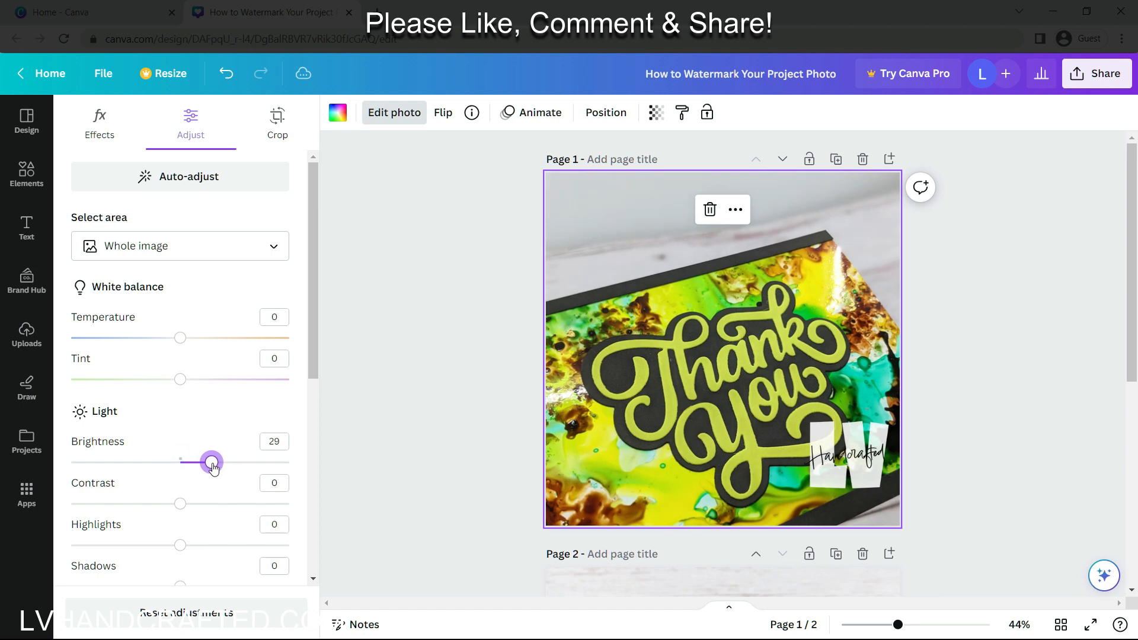
{"action": "double_click", "coordinate": [760, 307]}
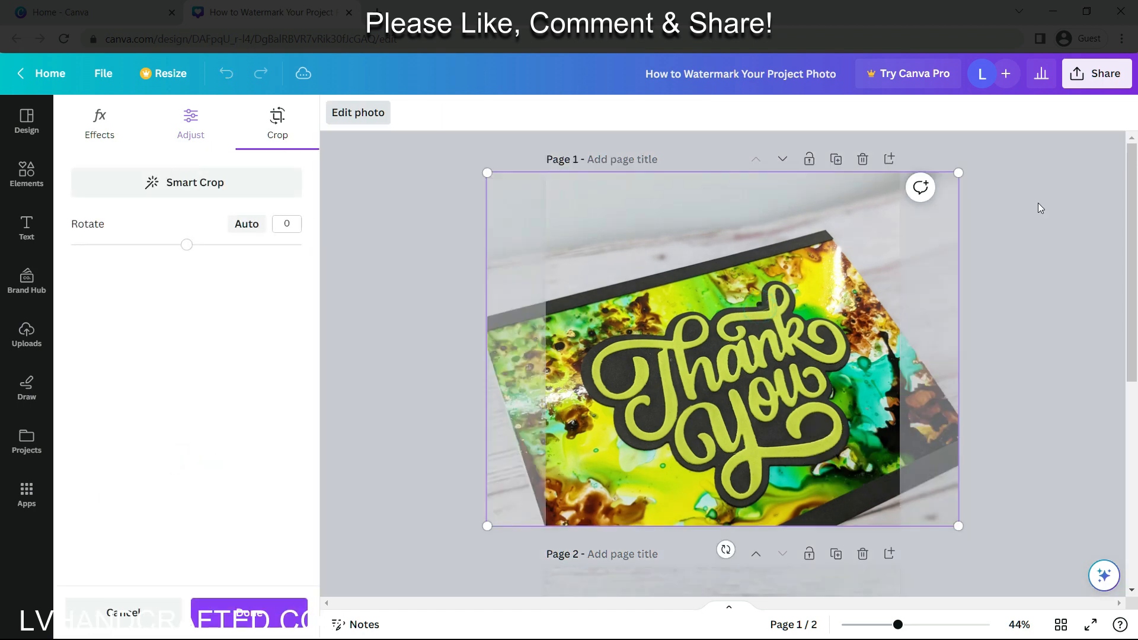
{"action": "left_click_drag", "start_coordinate": [960, 526], "coordinate": [1006, 562]}
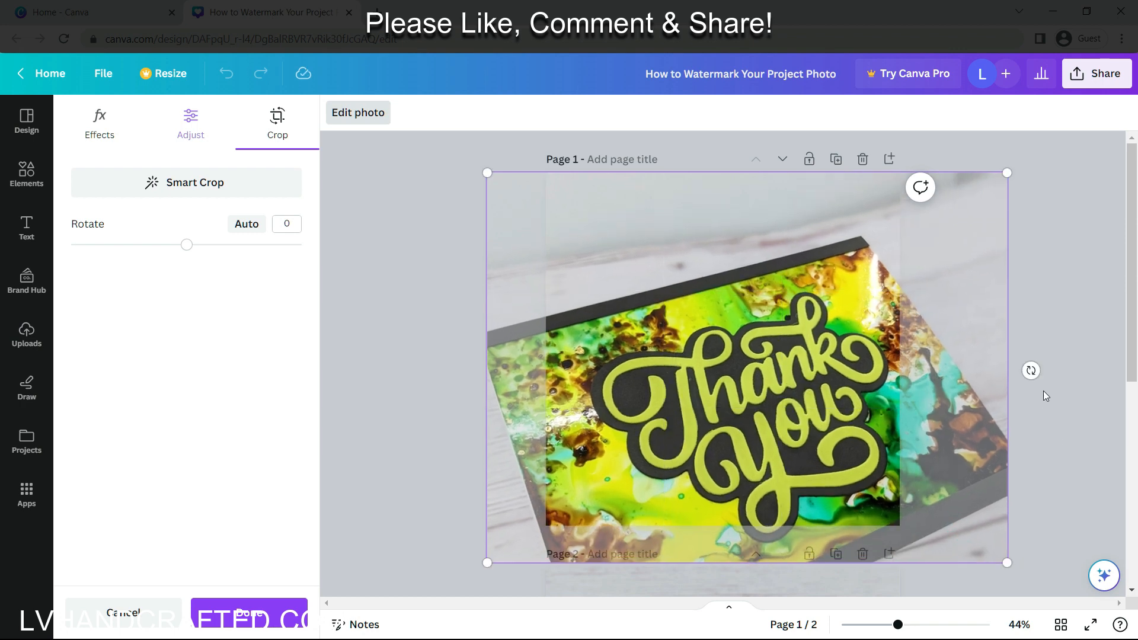
{"action": "left_click_drag", "start_coordinate": [1031, 370], "coordinate": [991, 402]}
{"action": "left_click_drag", "start_coordinate": [1059, 196], "coordinate": [1040, 222]}
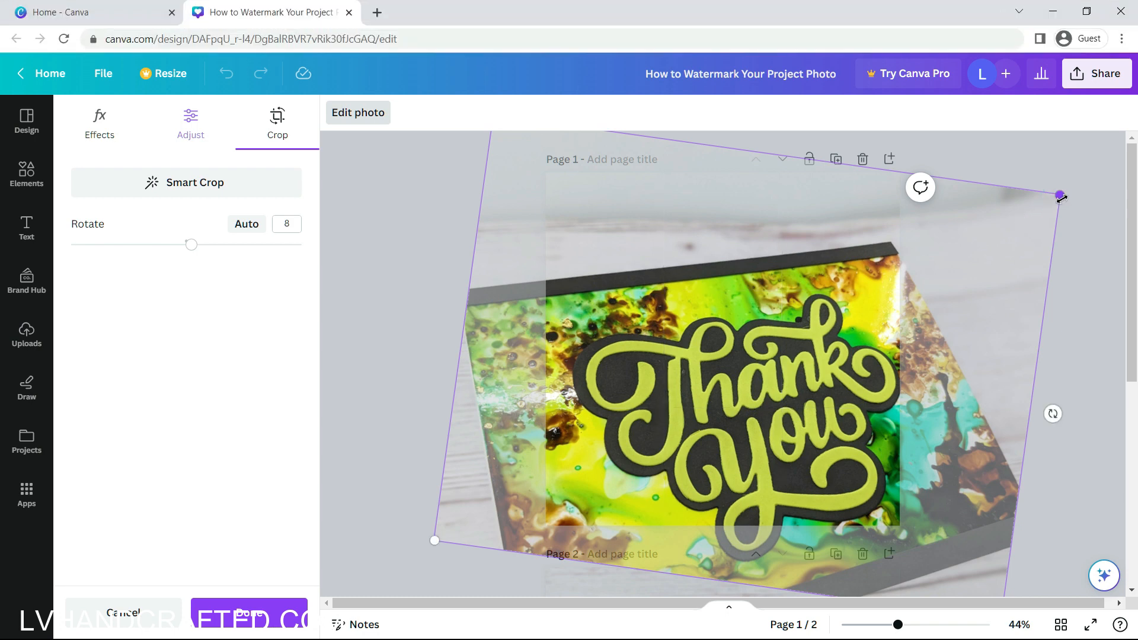
{"action": "left_click", "coordinate": [1082, 231]}
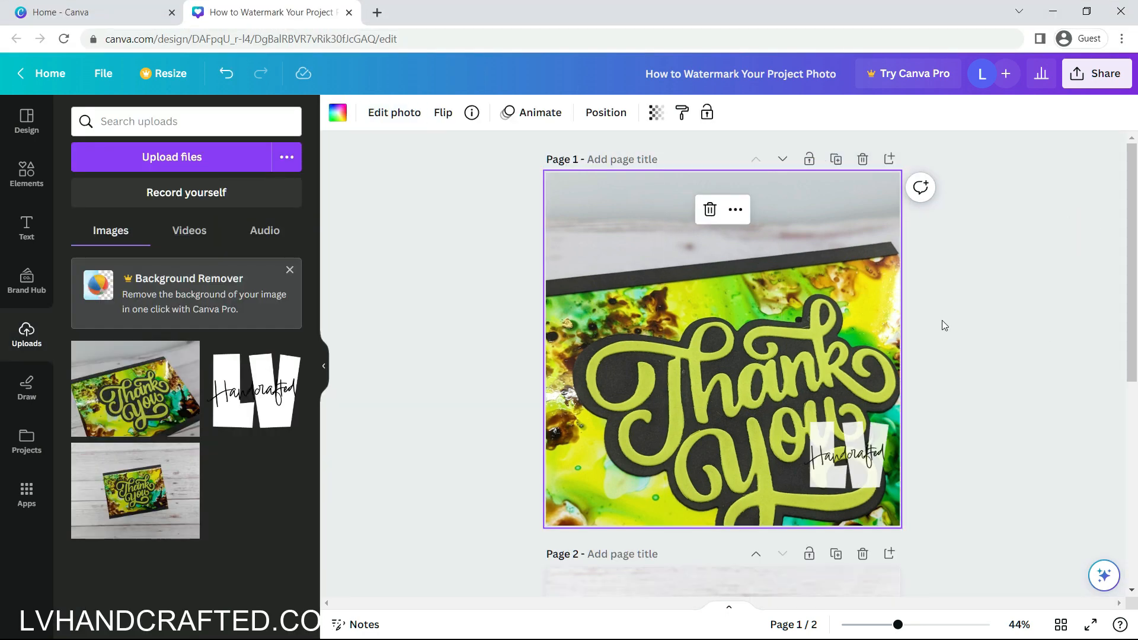
- Shift the page 1 photo up and left within its crop so the whole Thank You lettering fits the square
{"action": "double_click", "coordinate": [767, 357]}
{"action": "left_click_drag", "start_coordinate": [767, 356], "coordinate": [731, 350]}
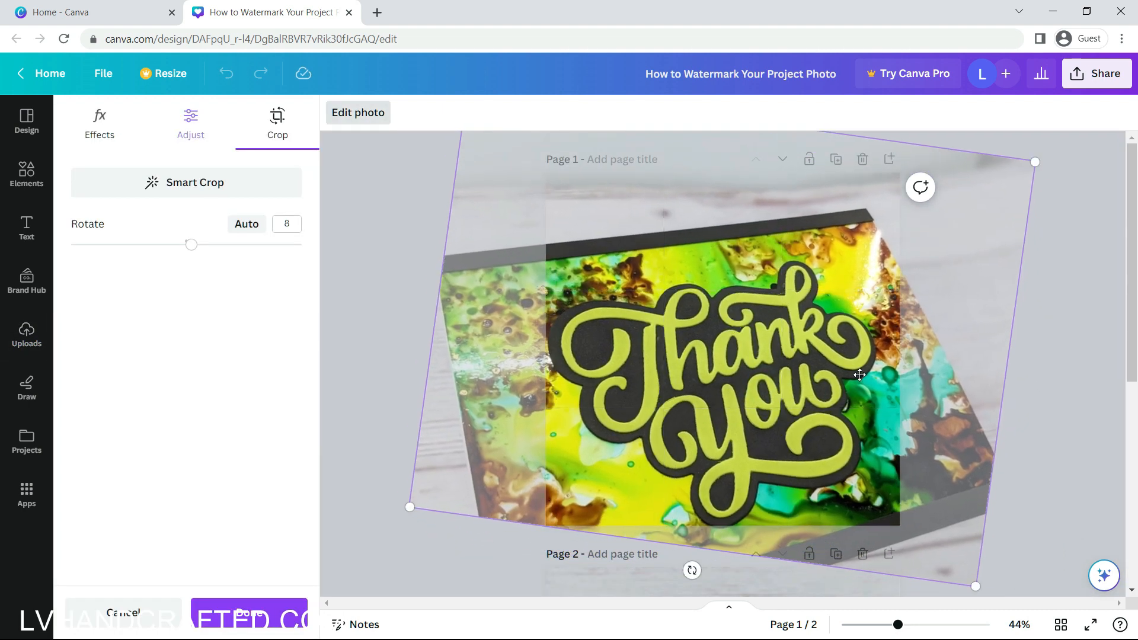
{"action": "left_click", "coordinate": [1082, 437]}
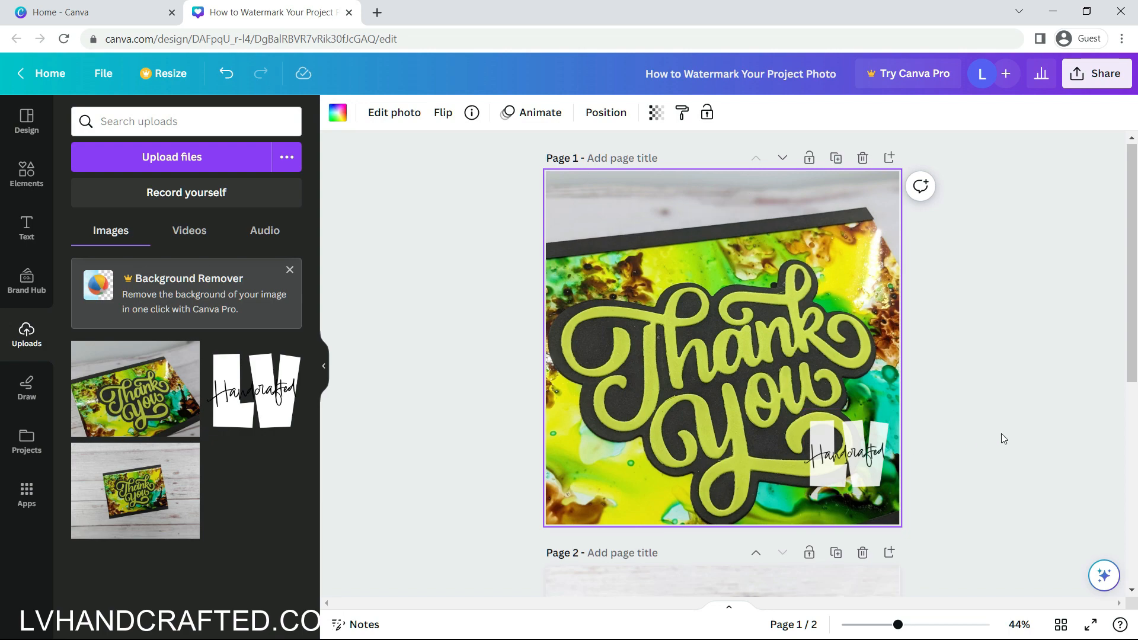
- Move the logo on page 1 to the photo's upper-left corner, over the card's top edge, and deselect it
{"action": "scroll", "coordinate": [1000, 433], "scroll_direction": "down", "scroll_amount": 5}
{"action": "scroll", "coordinate": [1001, 433], "scroll_direction": "up", "scroll_amount": 5}
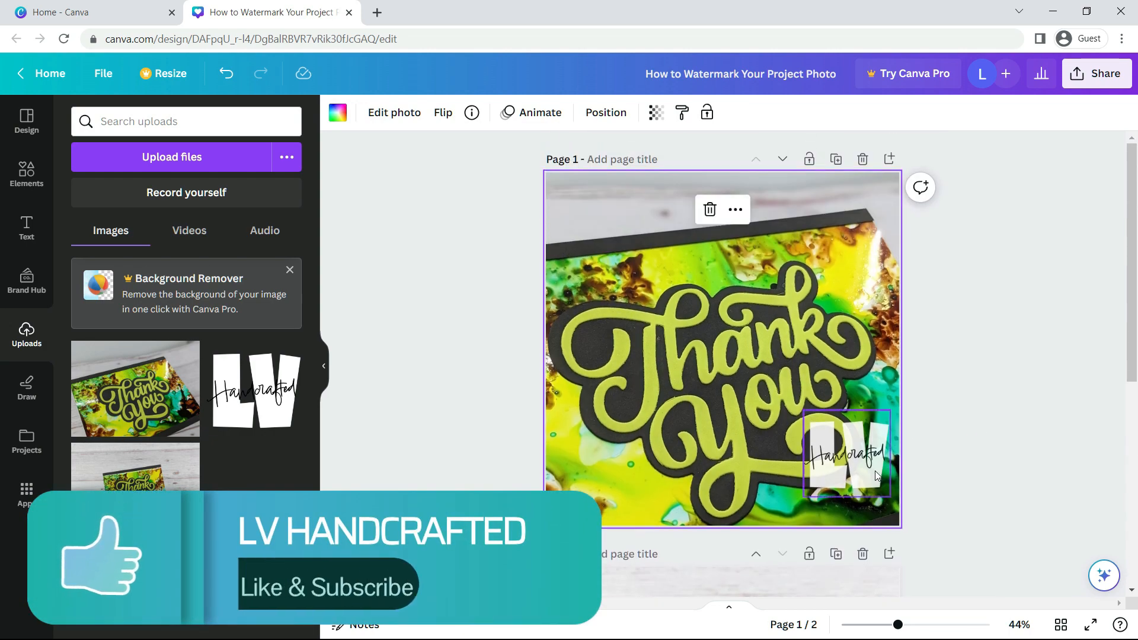
{"action": "left_click_drag", "start_coordinate": [874, 471], "coordinate": [630, 255]}
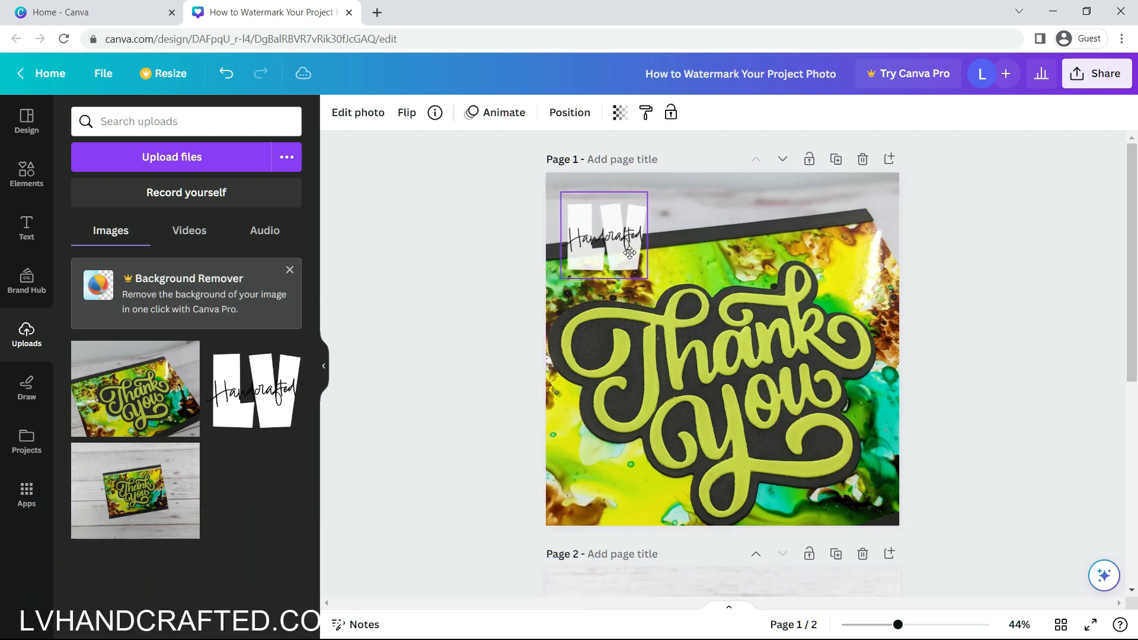
{"action": "left_click", "coordinate": [1012, 402]}
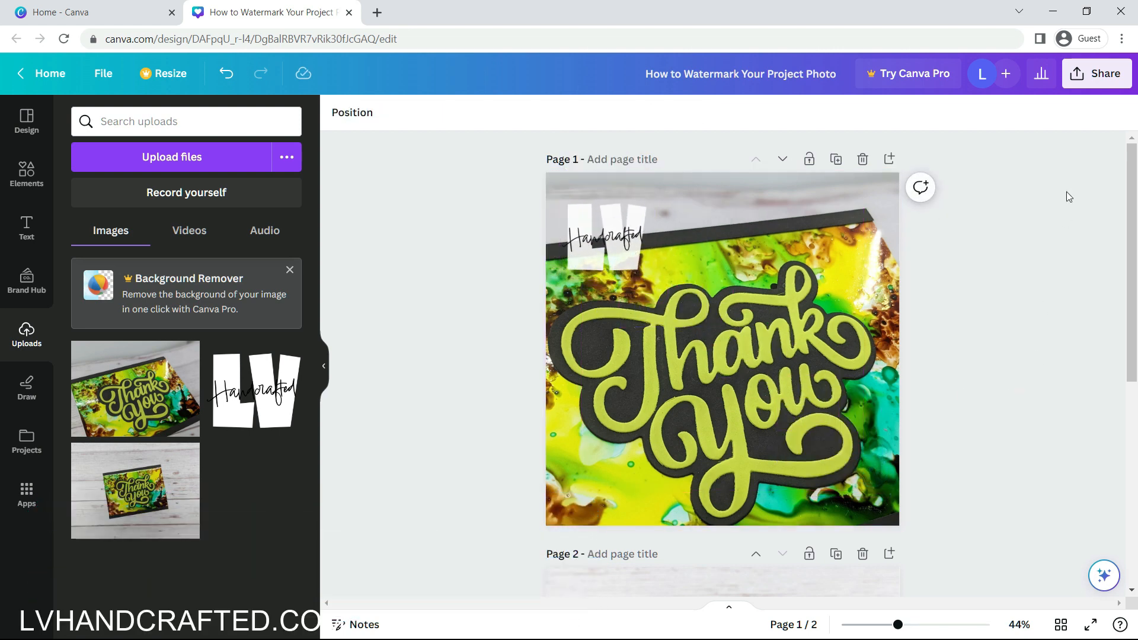
- Open the design's download options and clear the selection of all pages
{"action": "left_click", "coordinate": [1099, 86]}
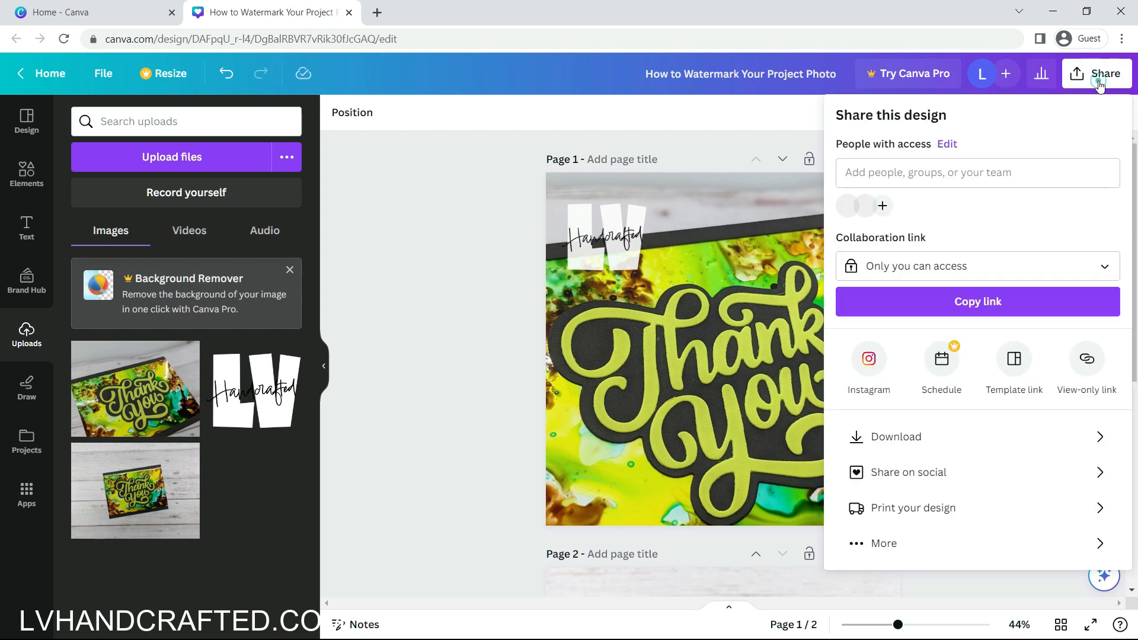
{"action": "left_click", "coordinate": [1032, 439]}
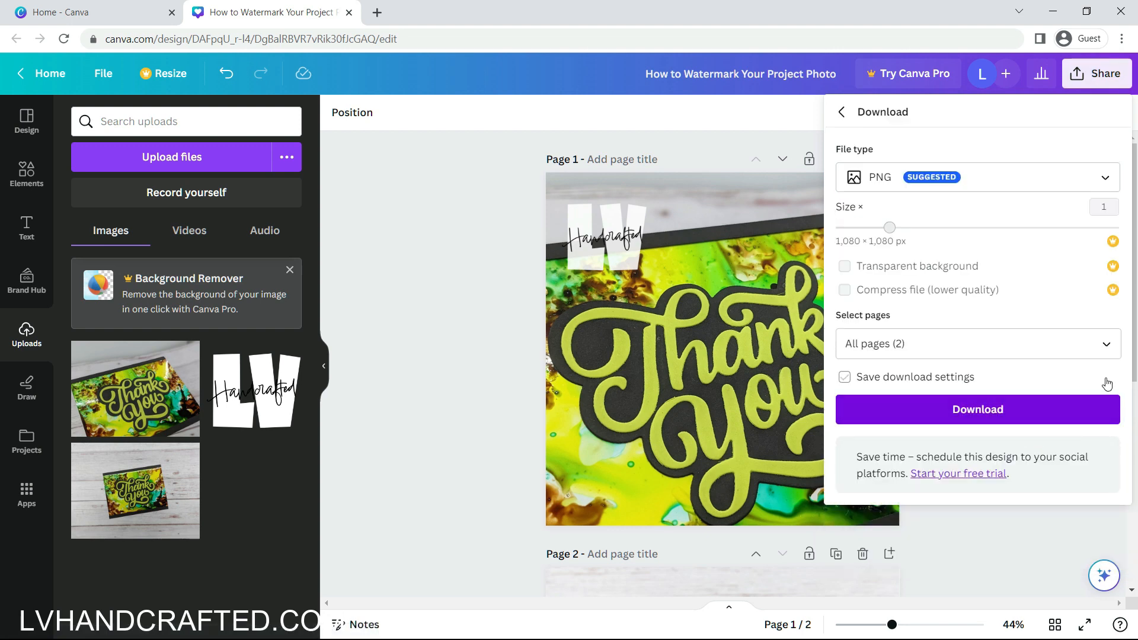
{"action": "left_click", "coordinate": [1106, 344]}
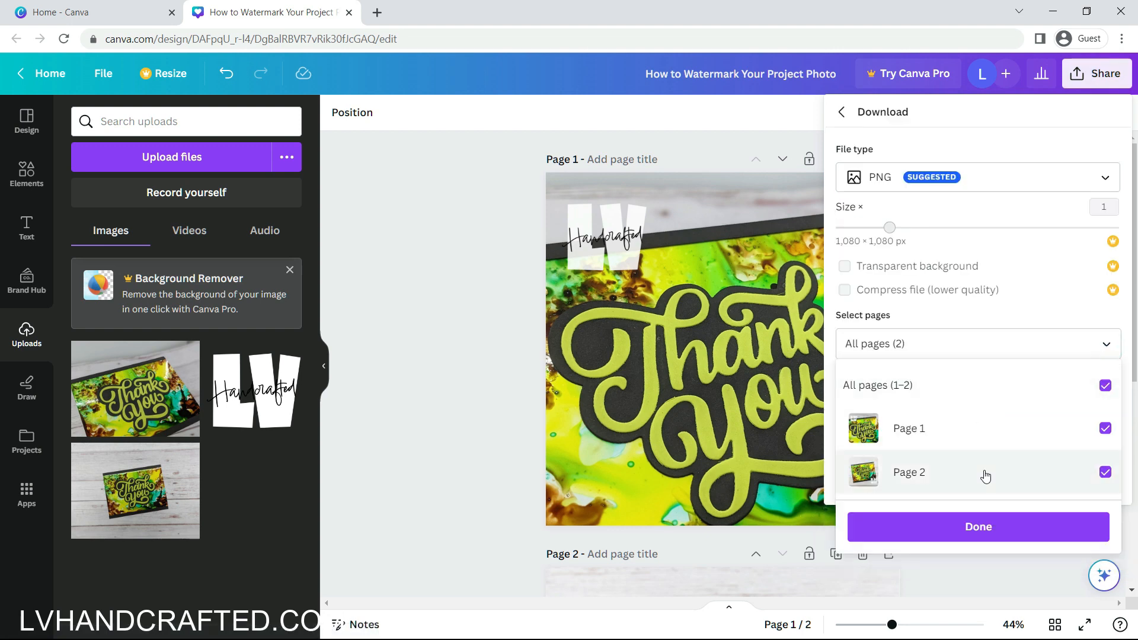
{"action": "left_click", "coordinate": [1105, 385]}
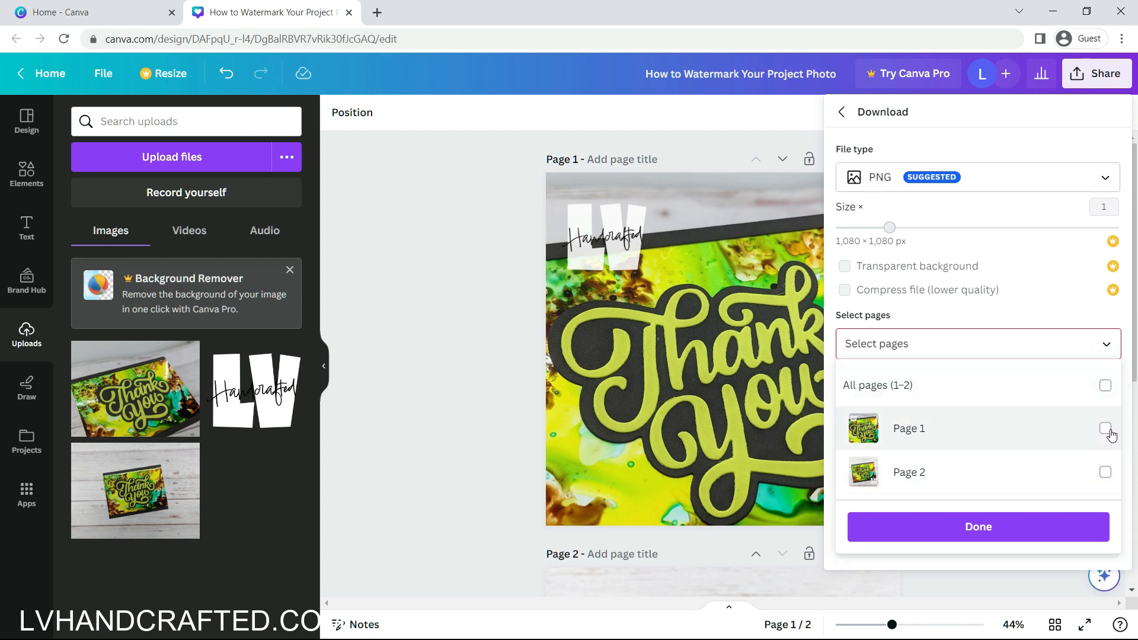